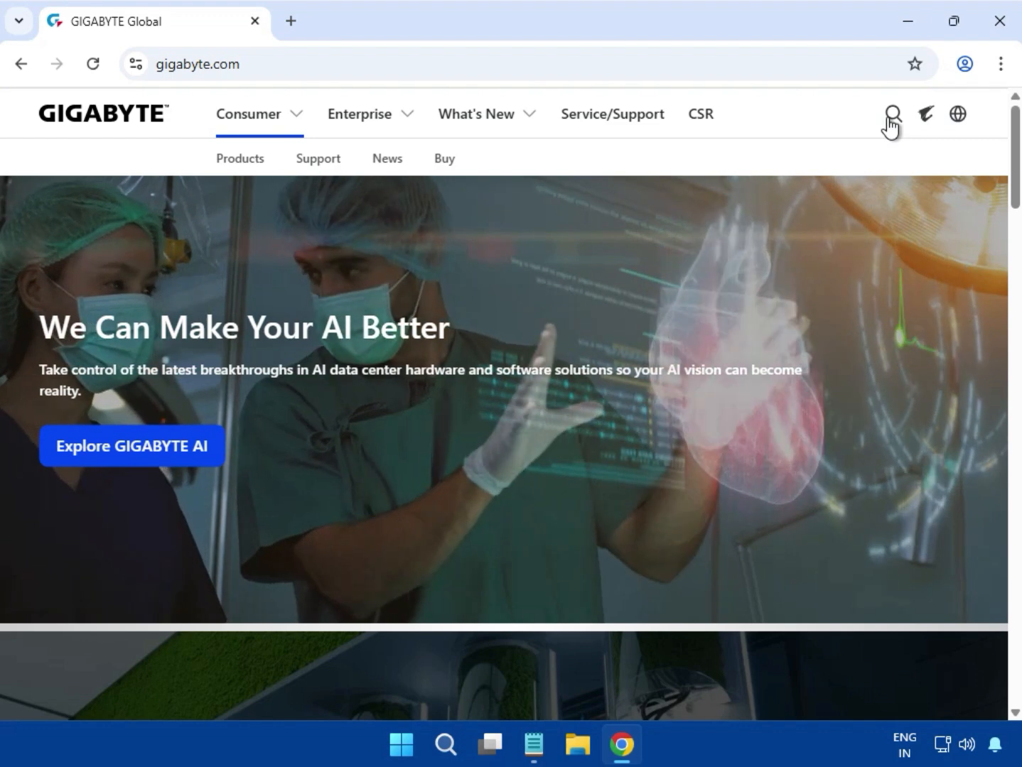
Search the GIGABYTE site for B760M D3HP and open the B760M D3HP motherboard page from the product results.
click(890, 120)
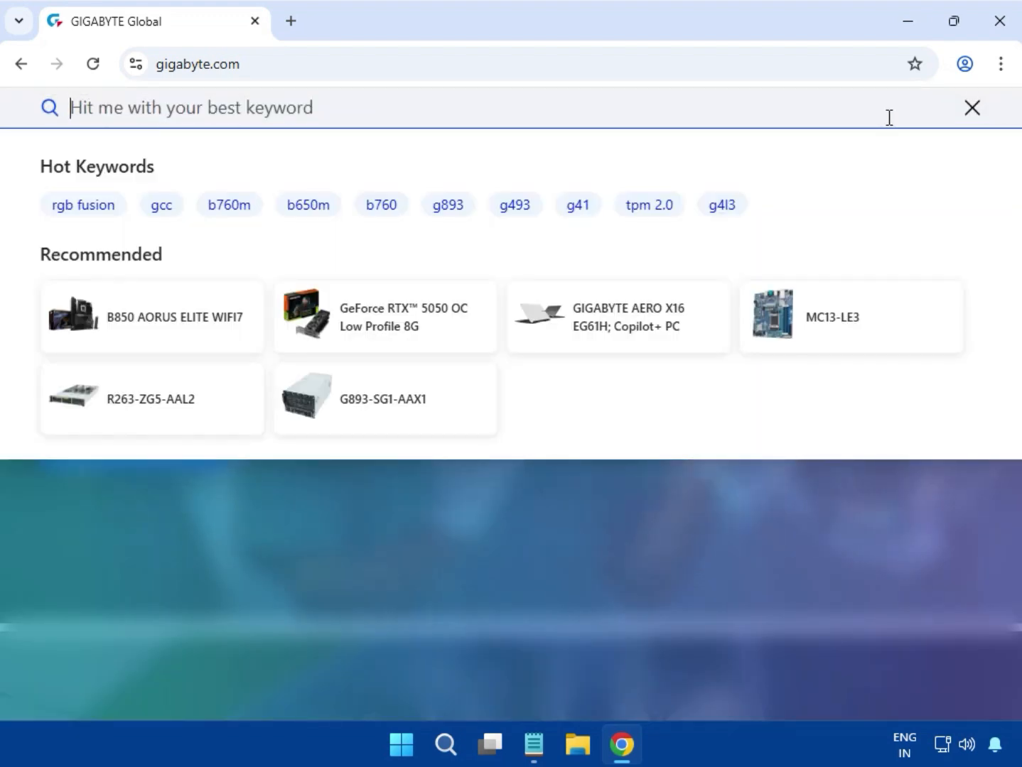
text(B760M D3HP)
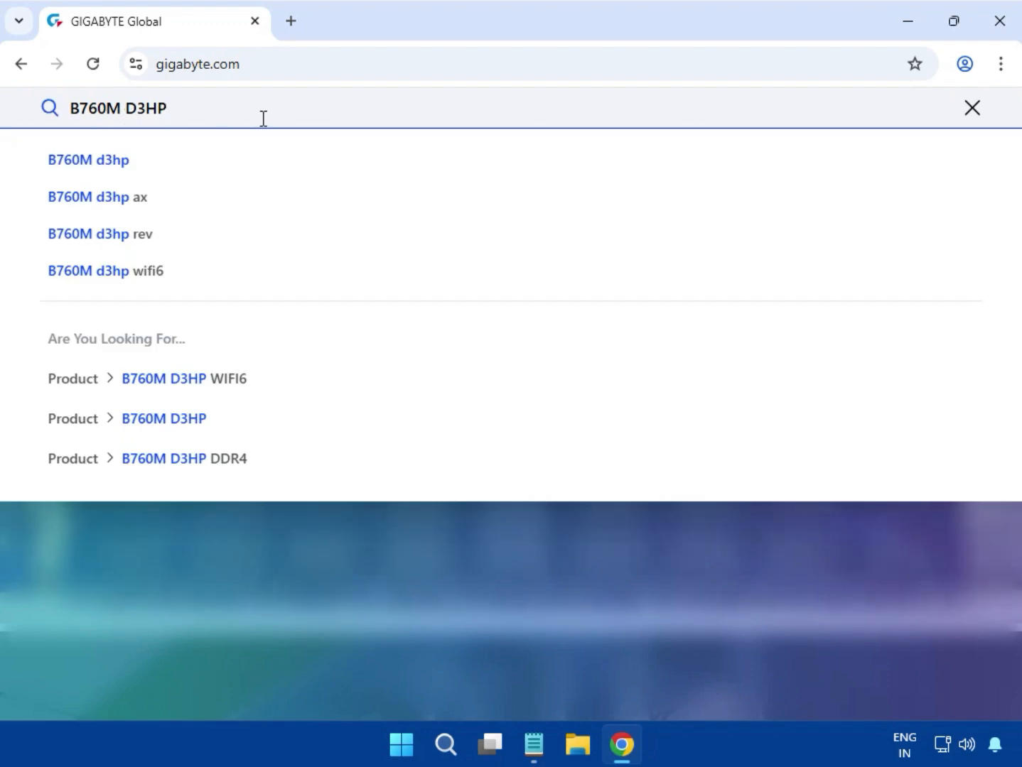
key(Return)
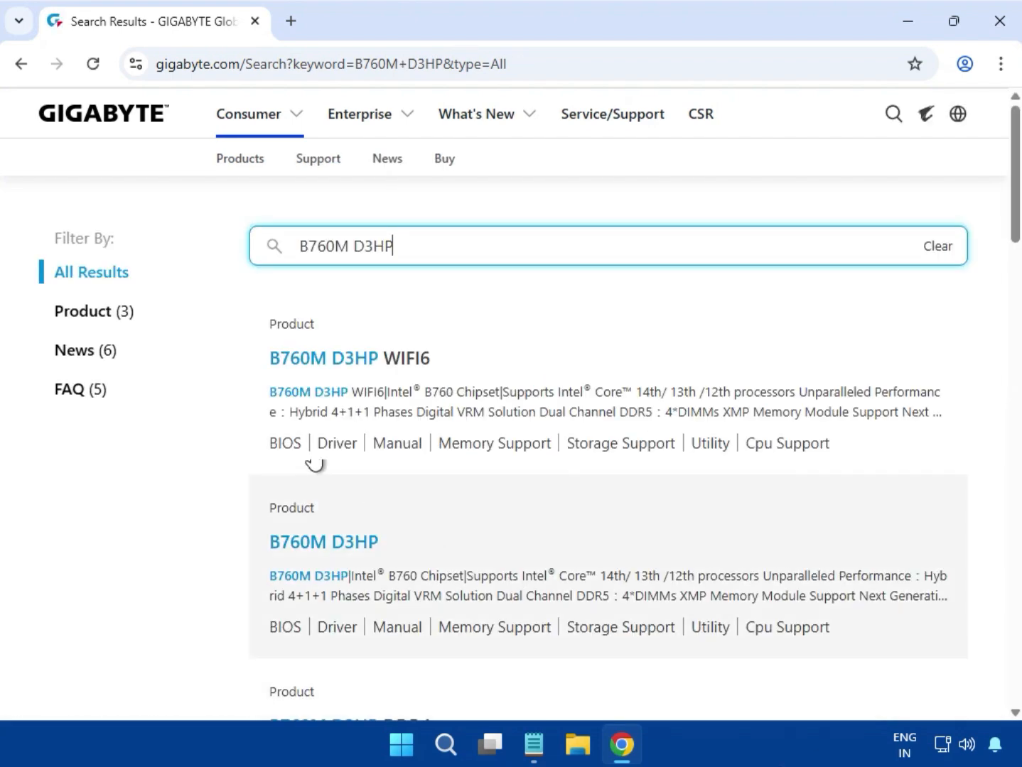
click(93, 312)
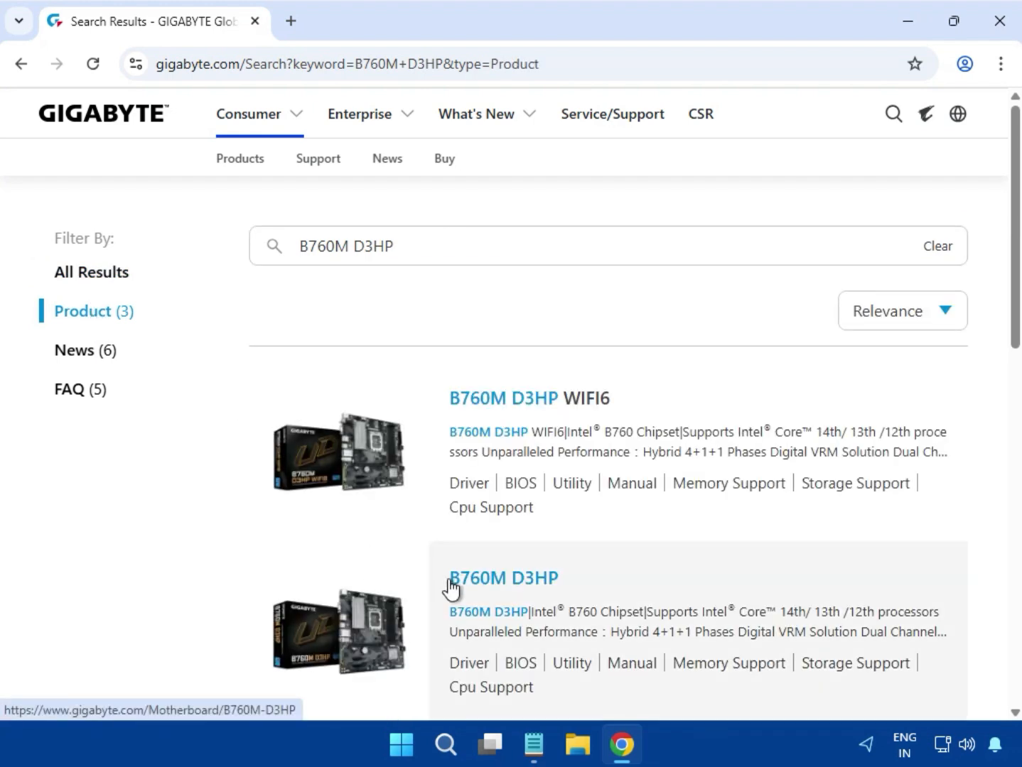
click(520, 590)
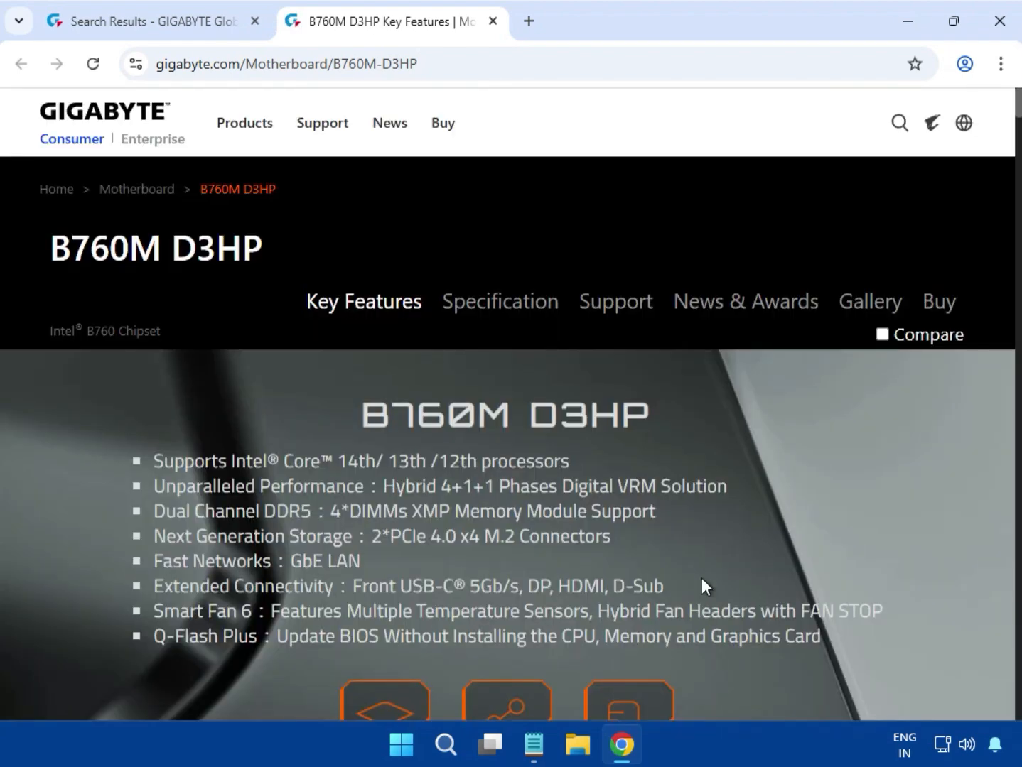
Go to the motherboard's support downloads and set the driver OS to Windows 11 64bit.
click(618, 313)
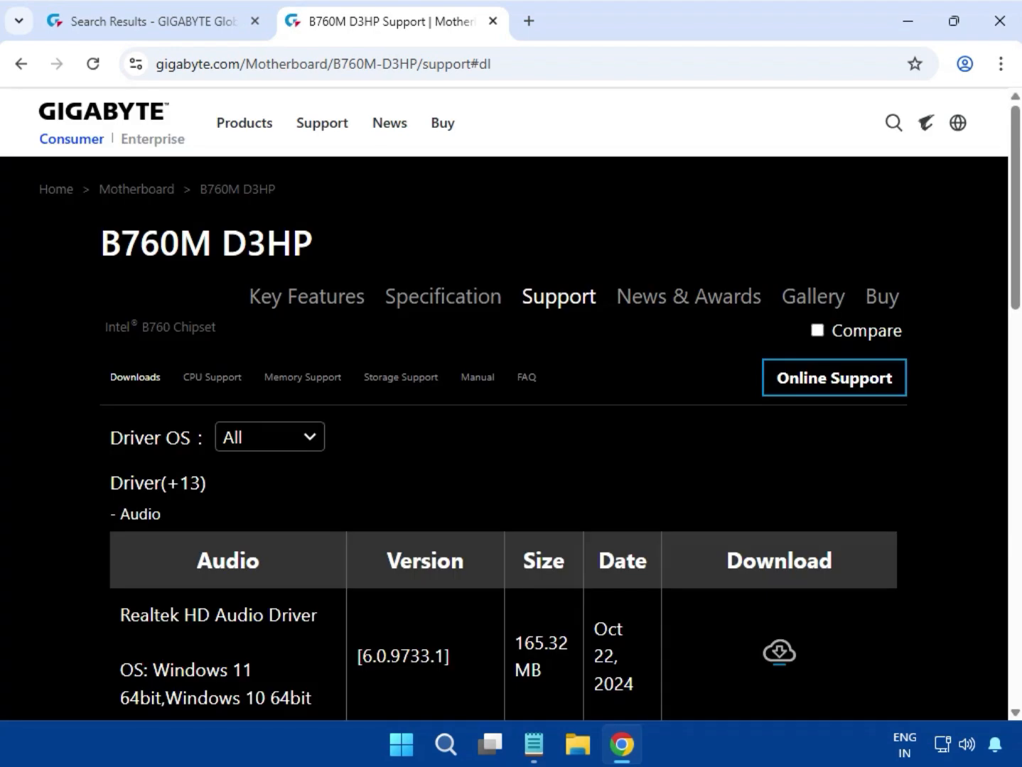
click(287, 446)
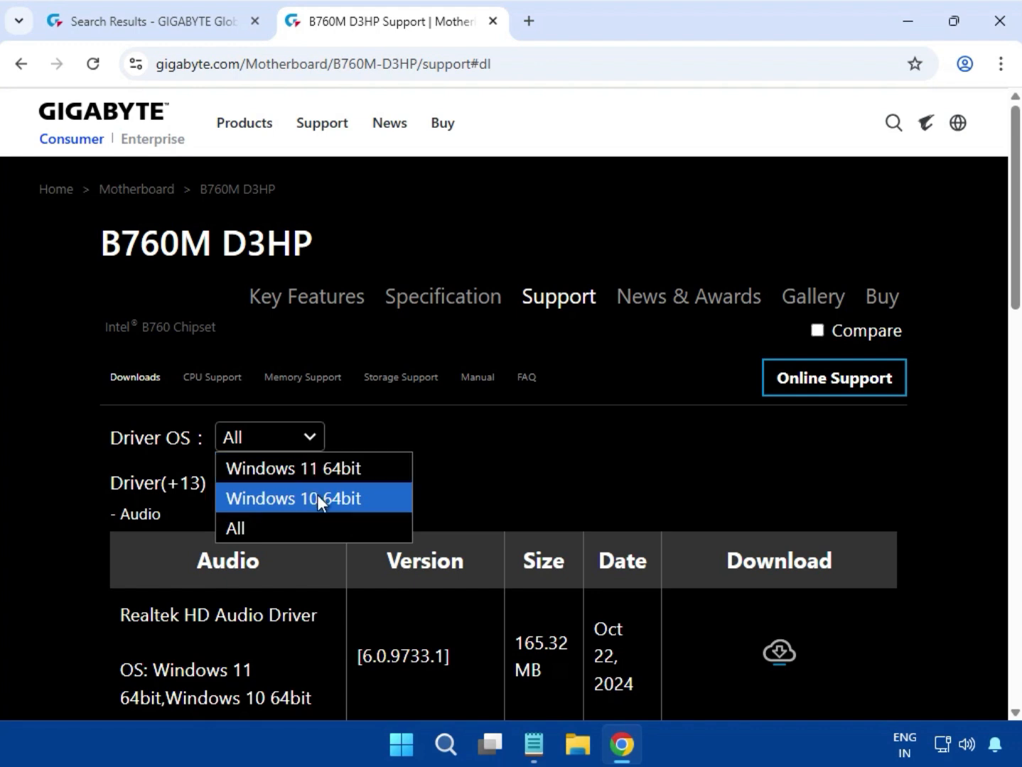
click(312, 475)
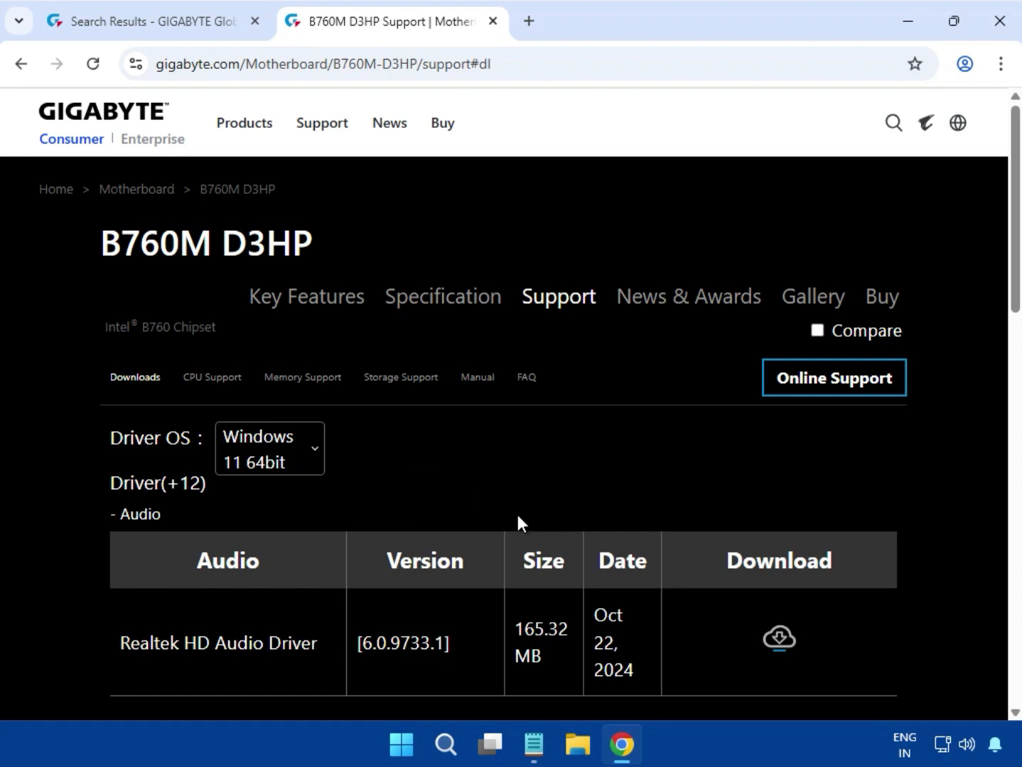
Download the Realtek HD Audio Driver, version 6.0.9733.1, from the Audio section and monitor its download progress.
scroll(517, 519, down, 2)
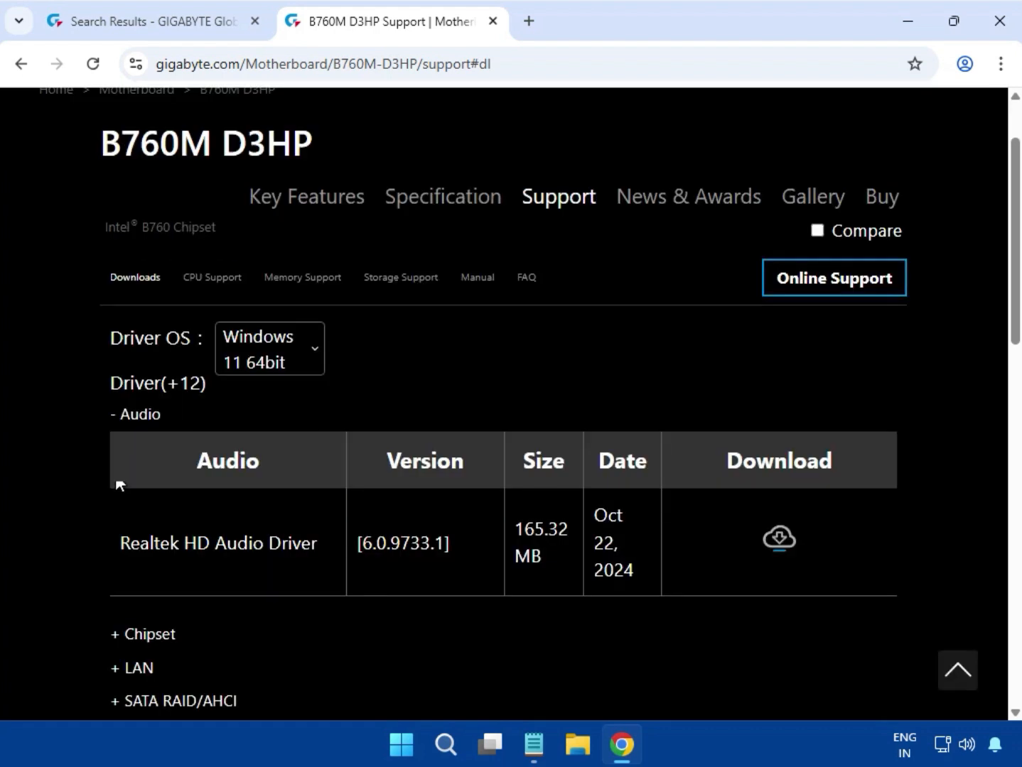
scroll(494, 422, up, 1)
scroll(496, 424, down, 5)
scroll(493, 423, up, 5)
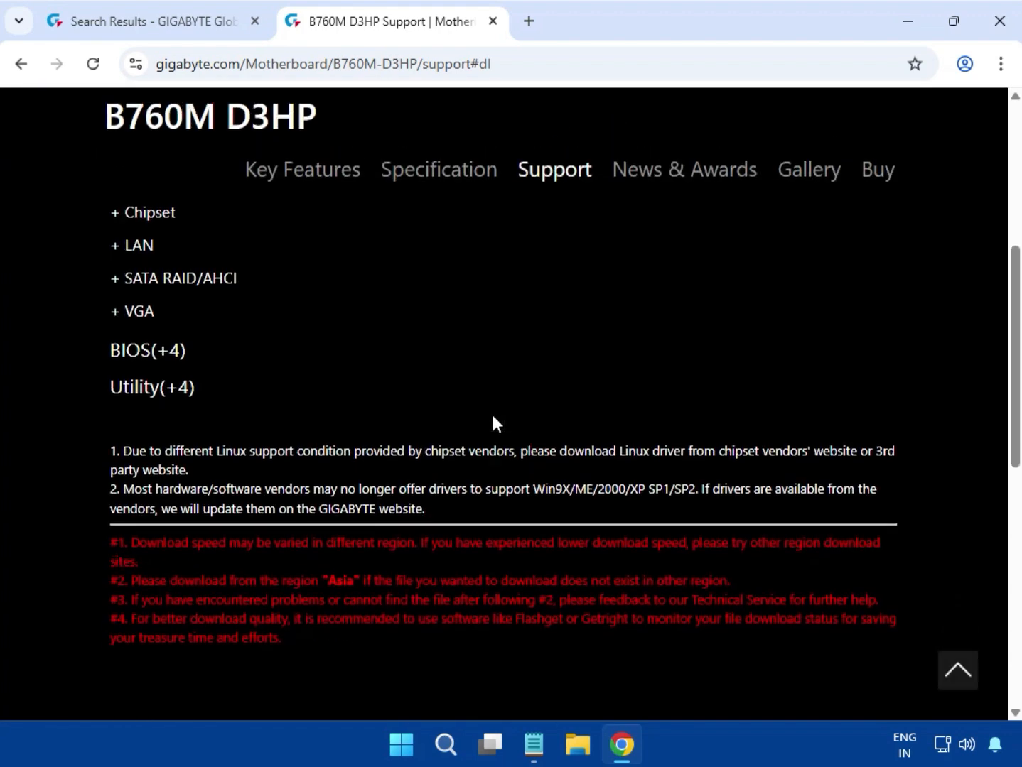
drag(162, 296, 103, 290)
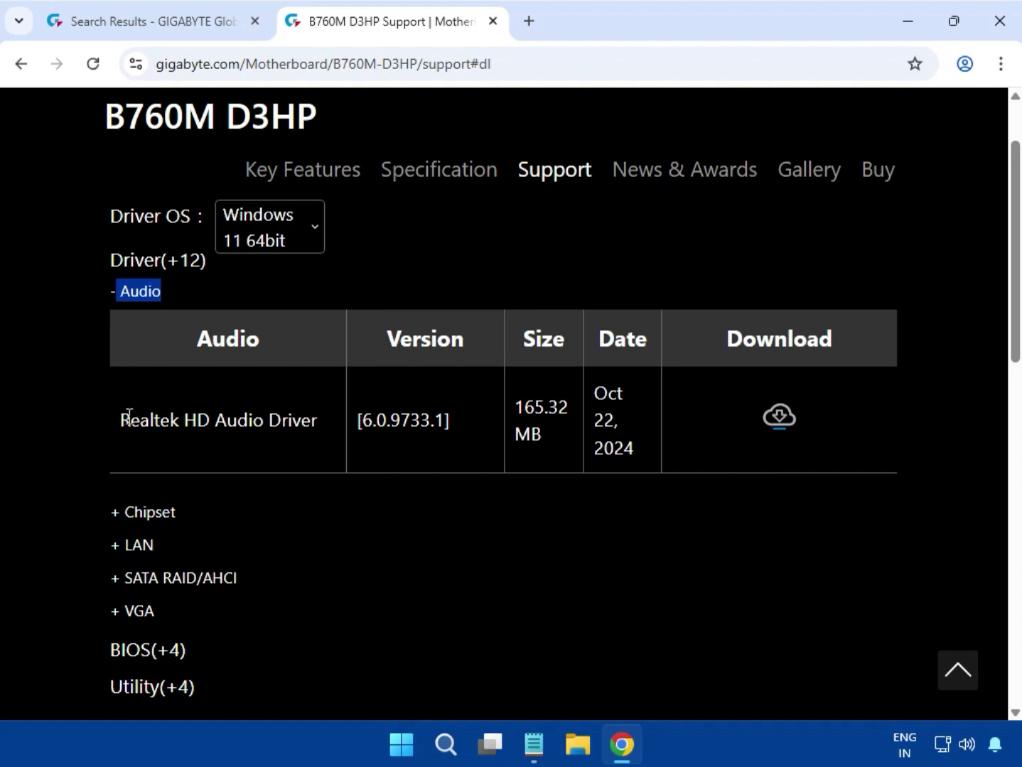
drag(122, 418, 551, 425)
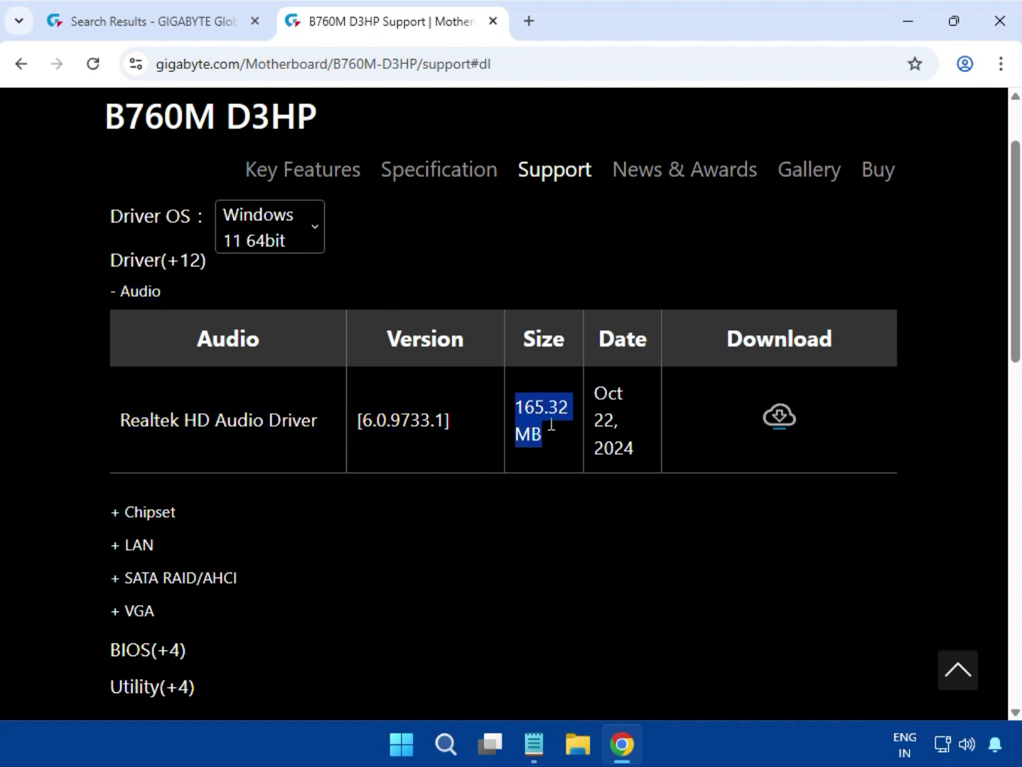
click(779, 417)
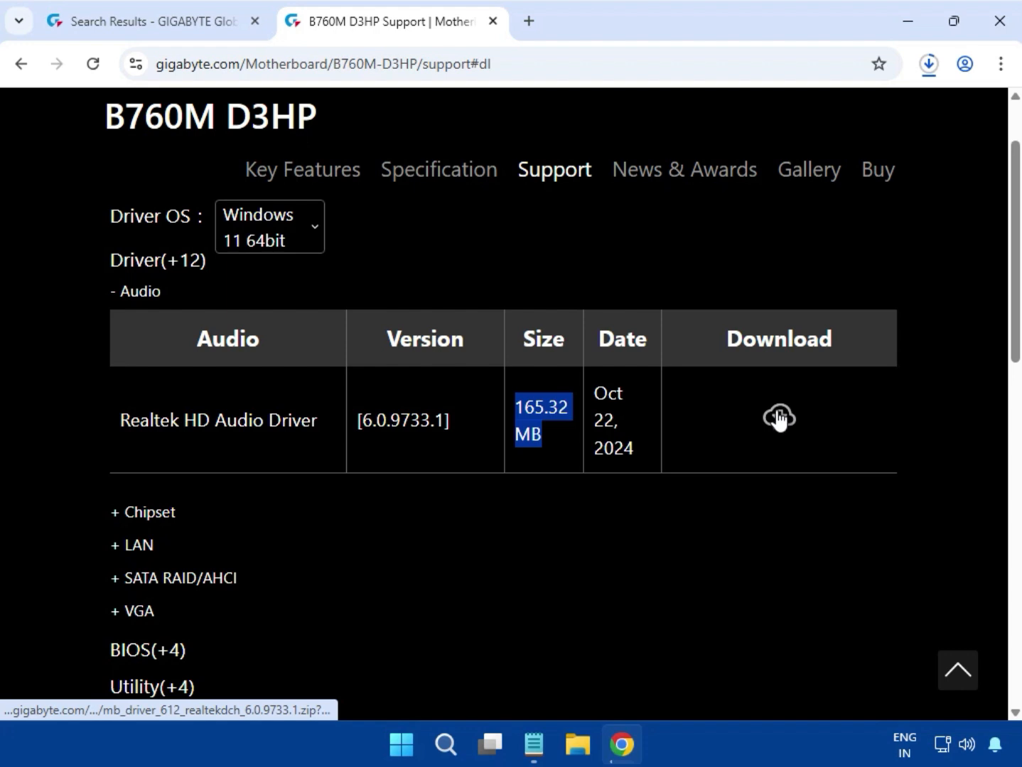
click(925, 64)
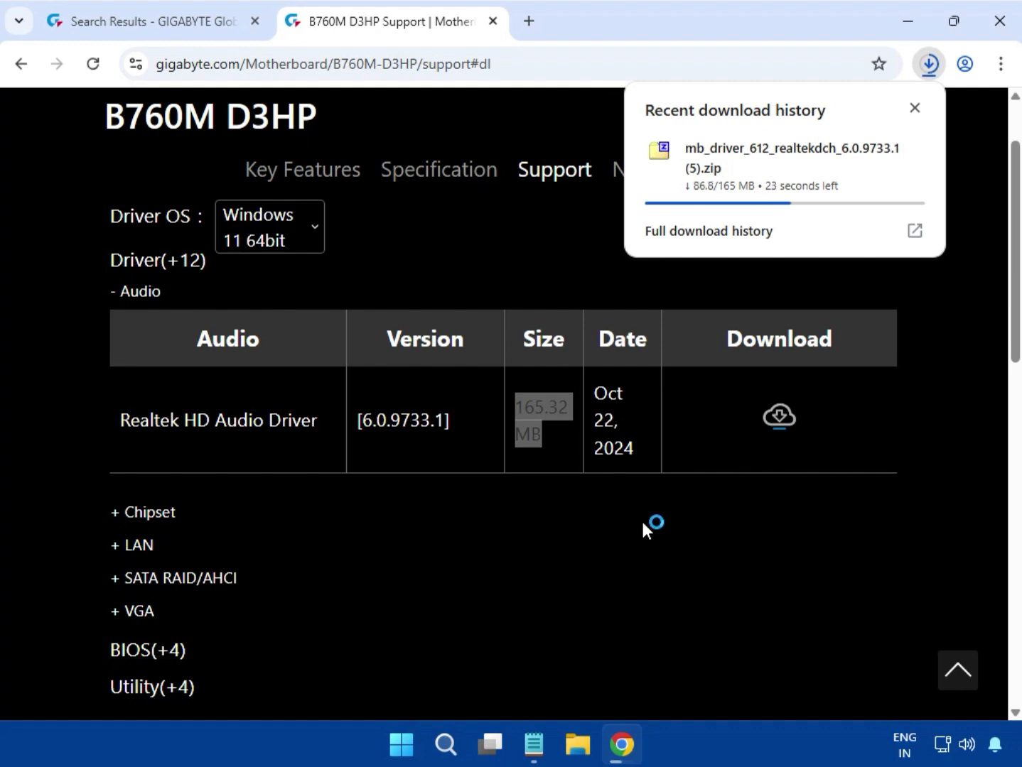
mouse_move(734, 206)
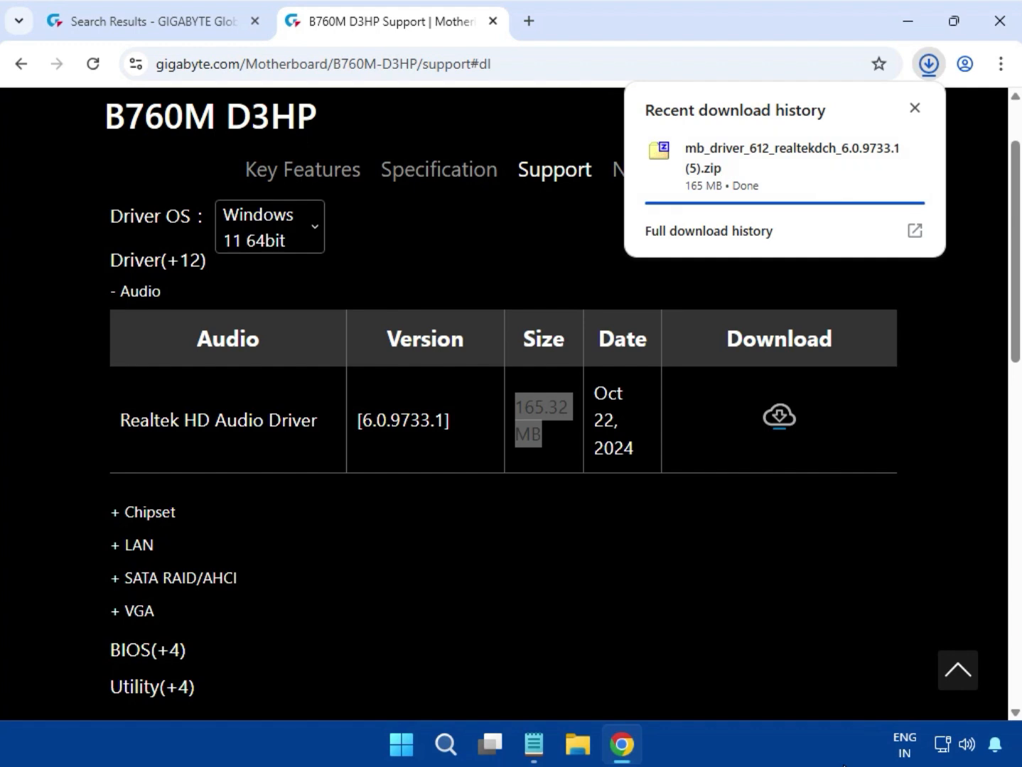
Run mb_driver_612_realtekdch_6.0.9733.1.exe from the downloaded zip, allow it to make changes, and close the archive after installation.
mouse_move(783, 172)
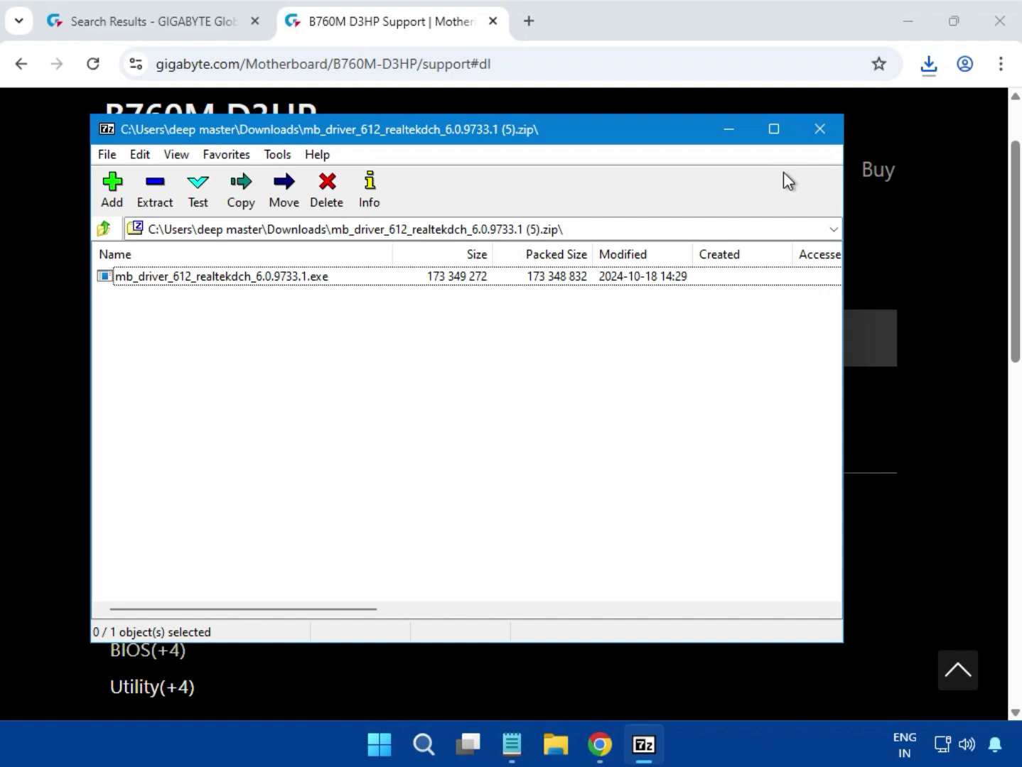
click(260, 285)
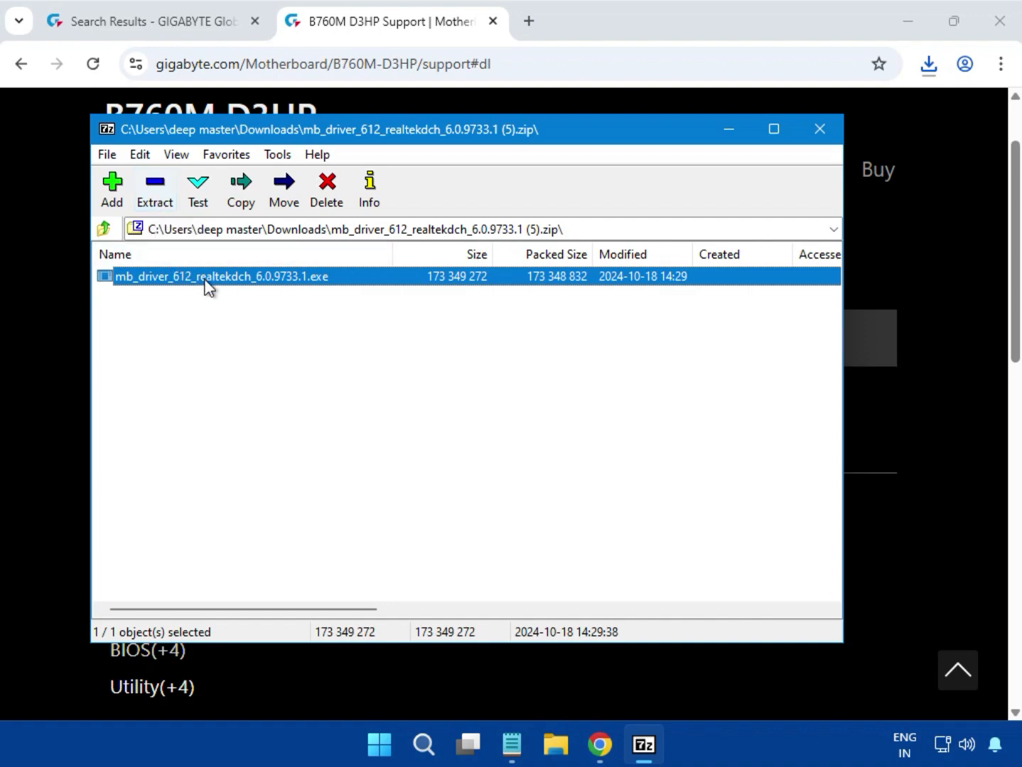
double_click(235, 278)
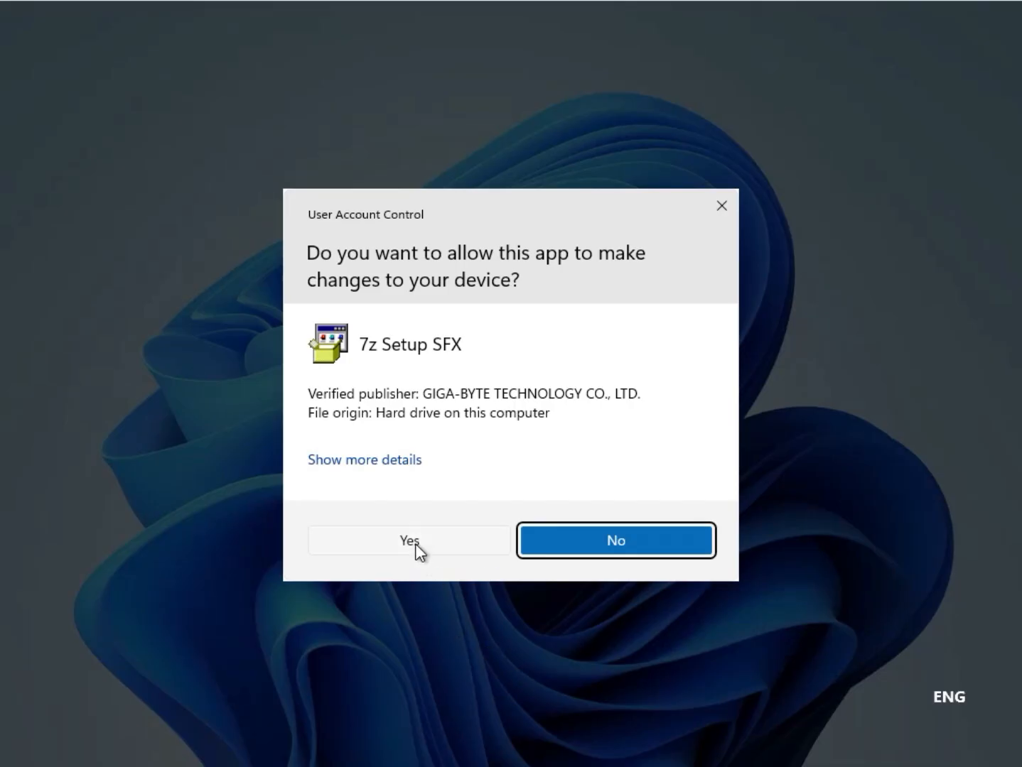
click(415, 543)
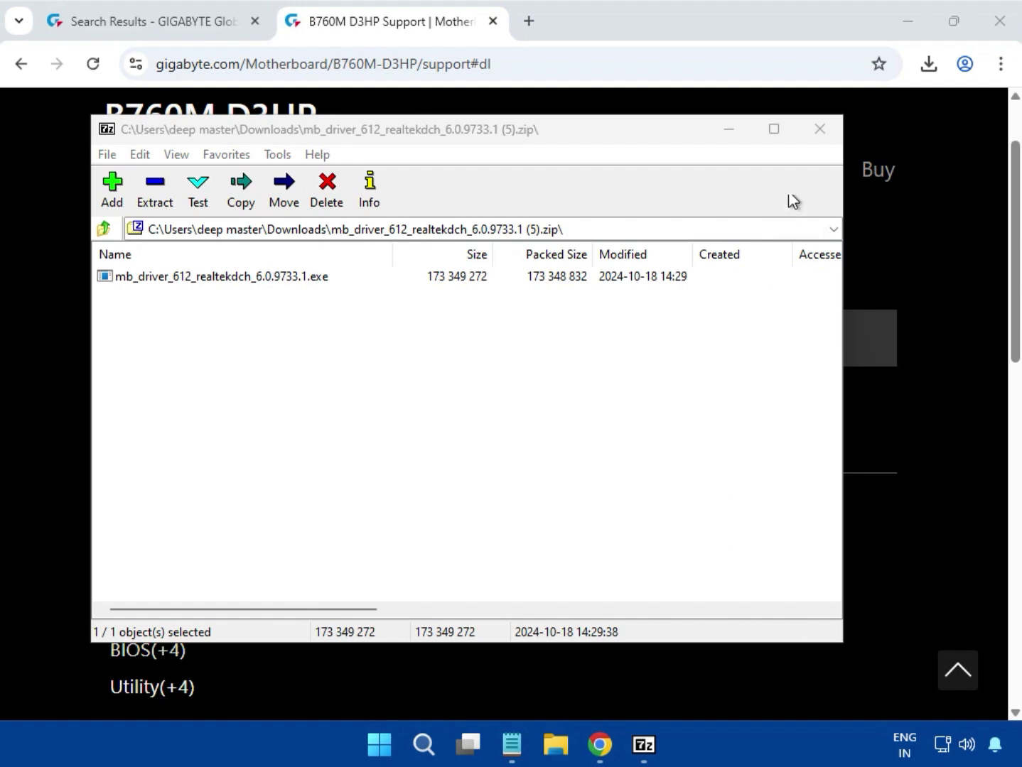
click(819, 138)
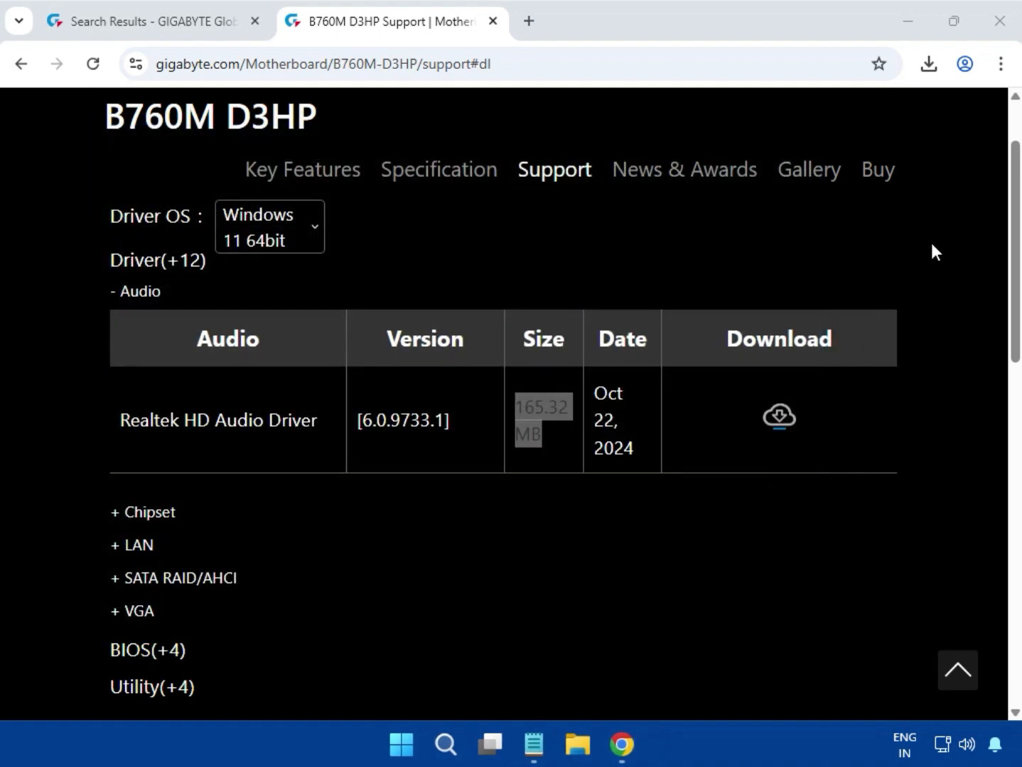
Expand the Chipset driver section and download the Intel Serial I/O driver, version 30.100.2221.20.
scroll(946, 352, up, 1)
scroll(856, 605, up, 2)
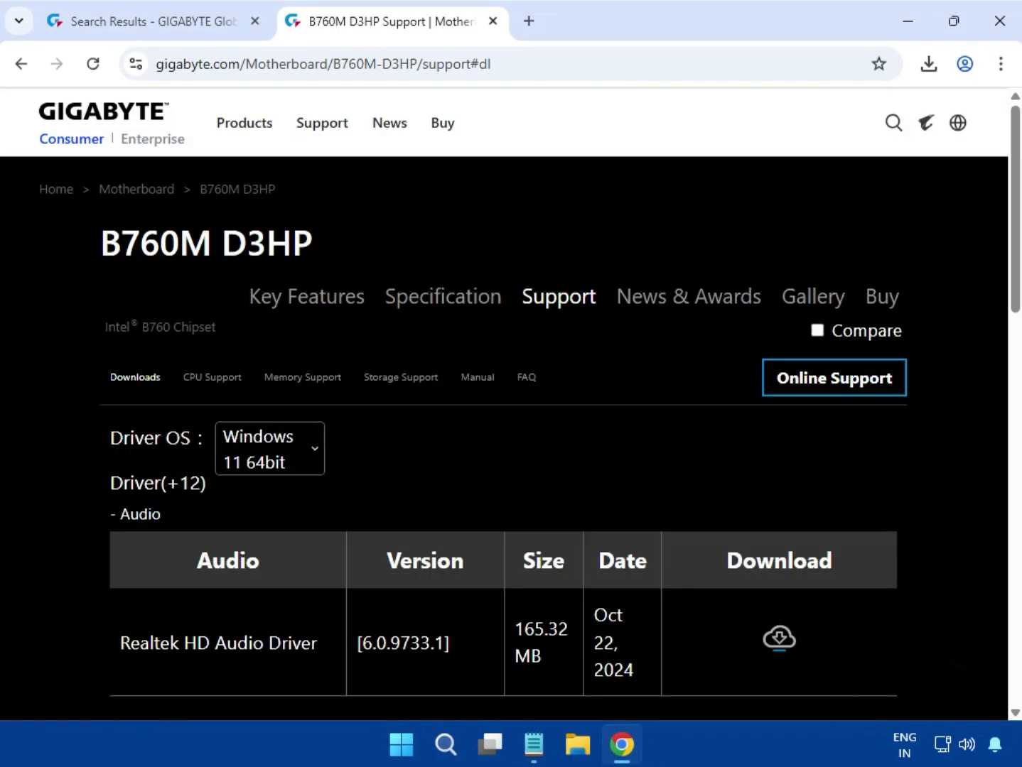
scroll(917, 481, down, 5)
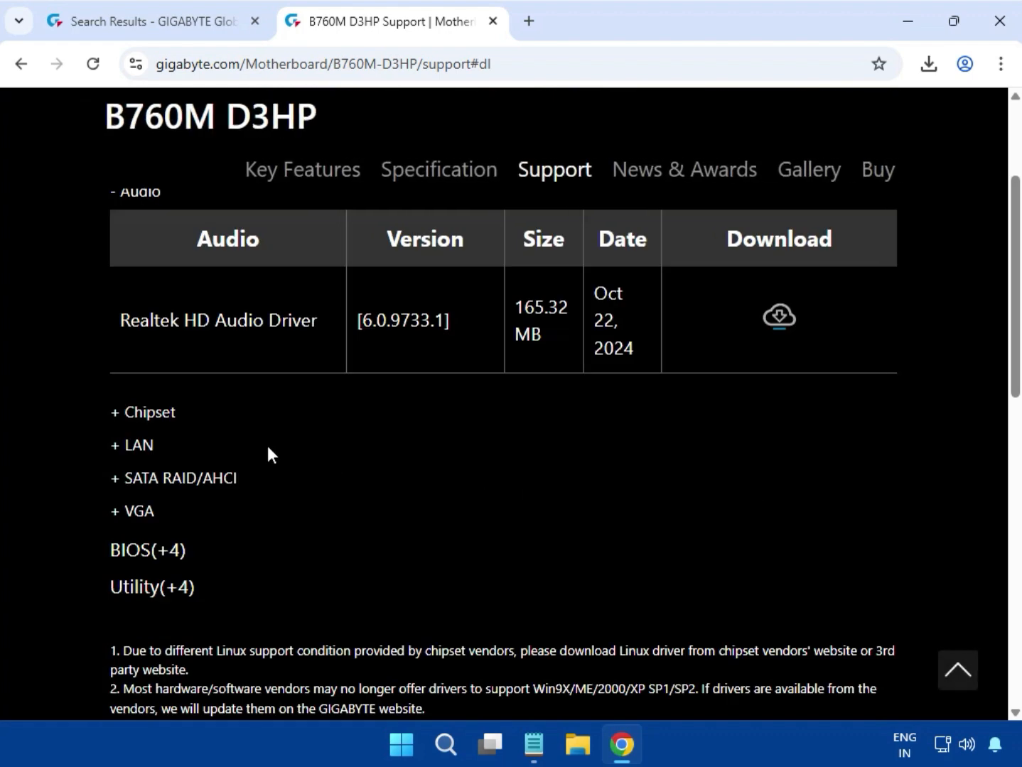
double_click(132, 412)
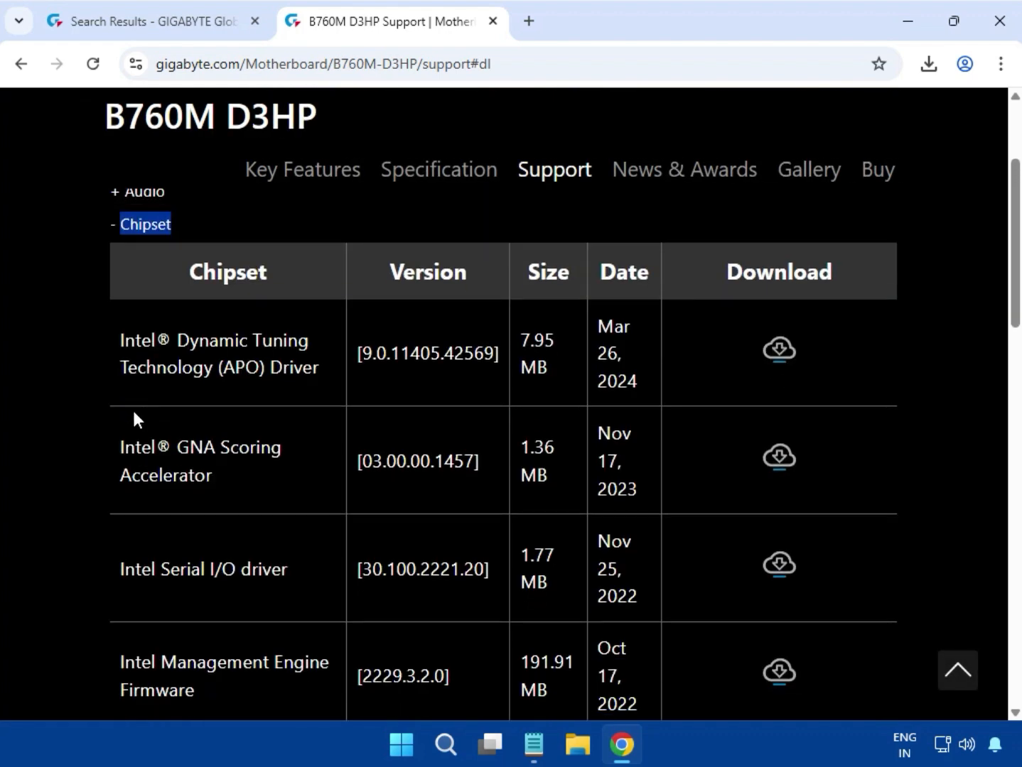
scroll(198, 467, down, 2)
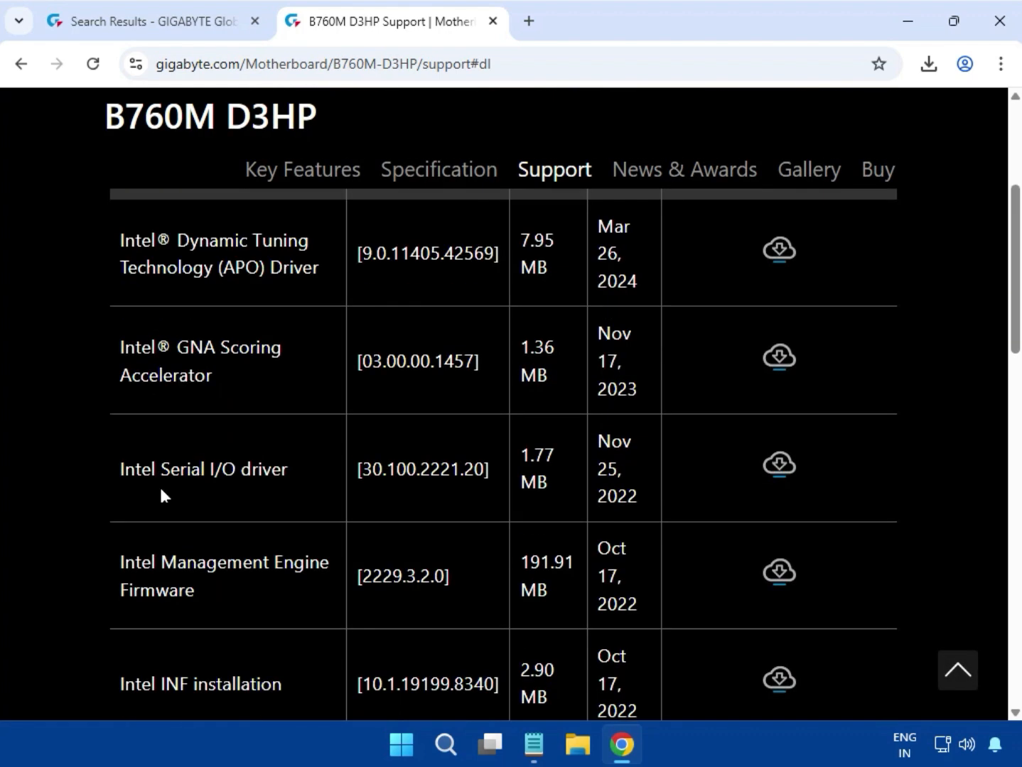
drag(116, 475, 266, 474)
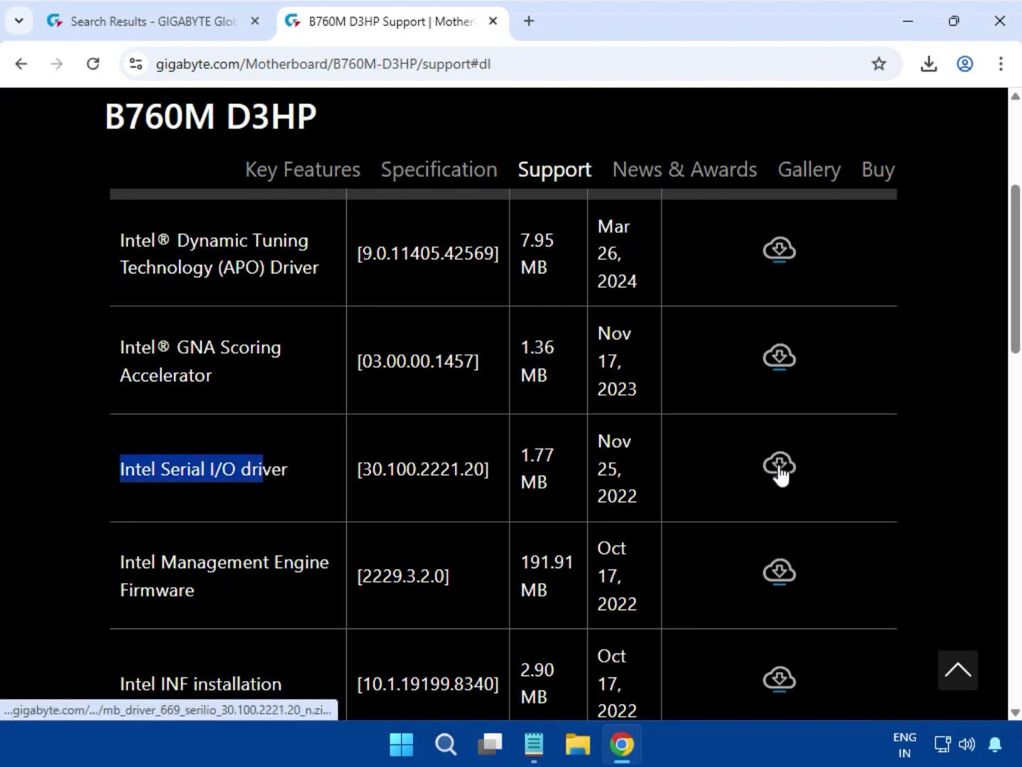
click(779, 465)
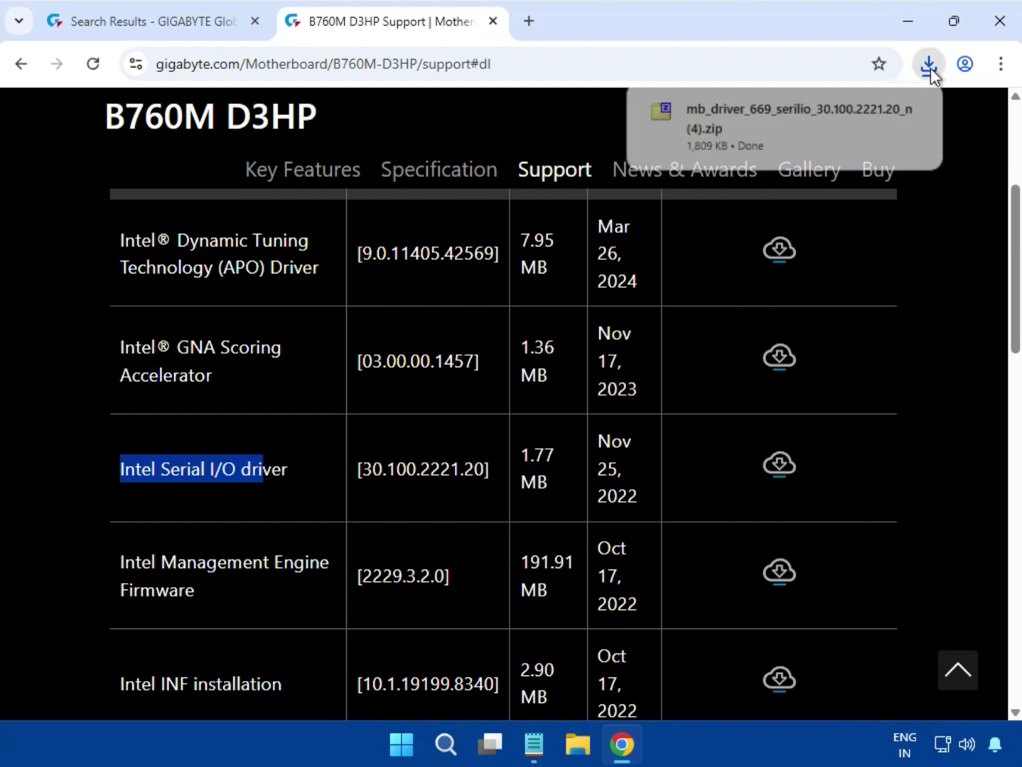
Run 669_30.100.2221.20_SETUPSERIALIO.EXE from the downloaded zip, allow it to make changes, and close the archive.
click(775, 125)
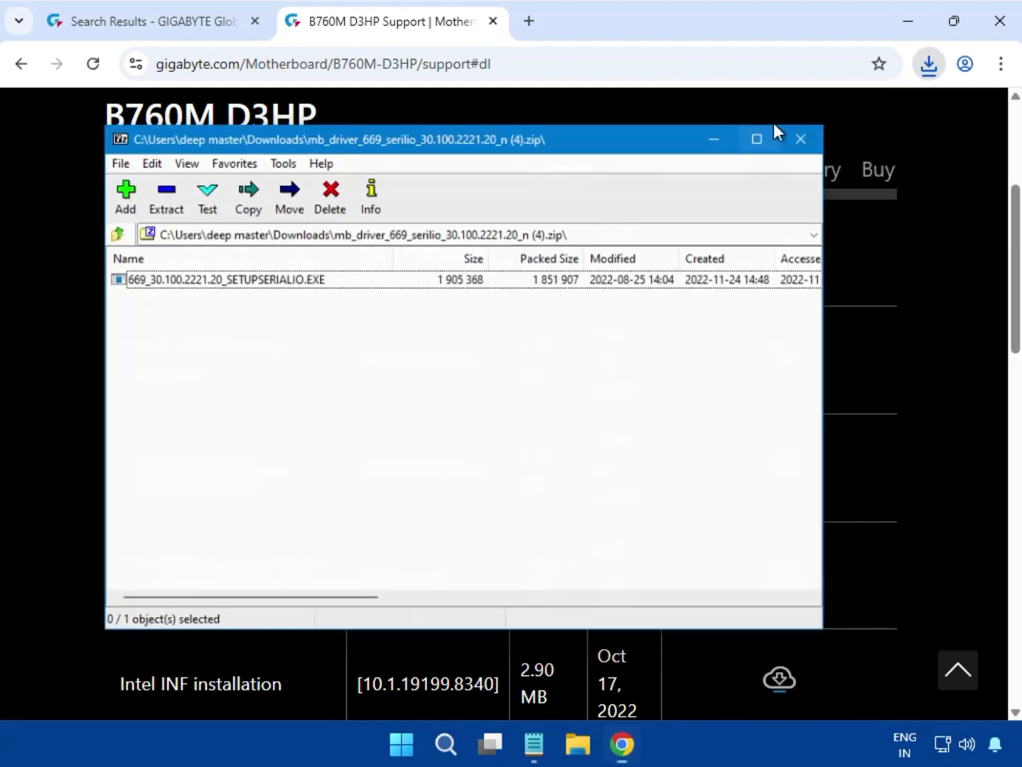
double_click(206, 281)
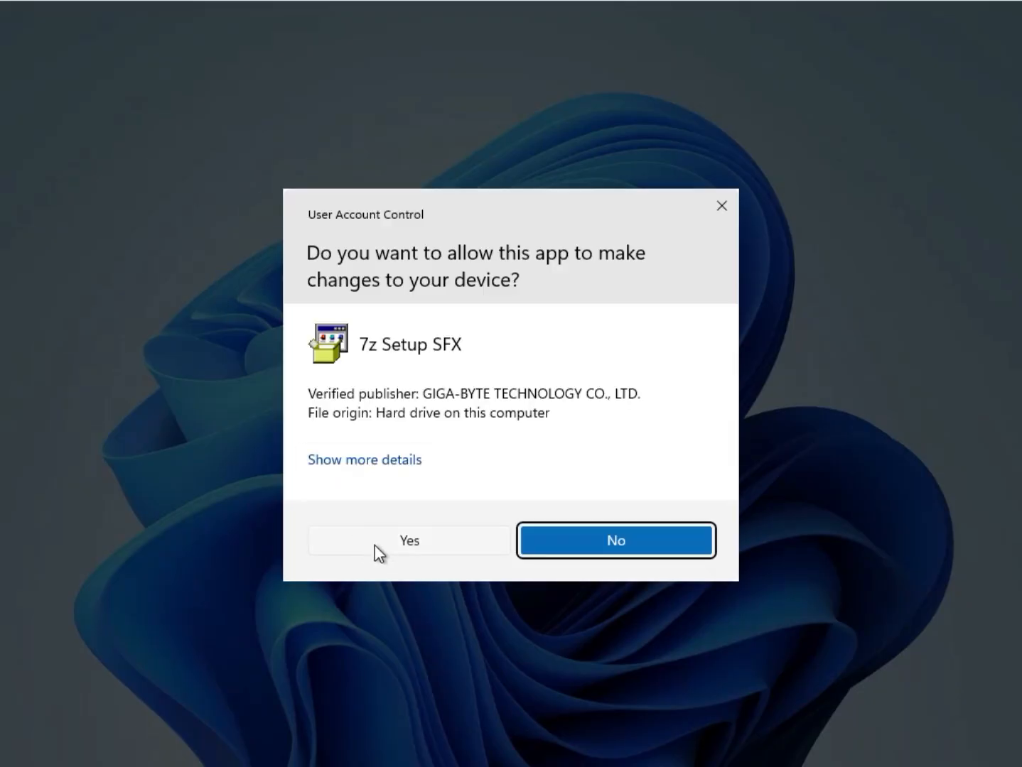
click(375, 546)
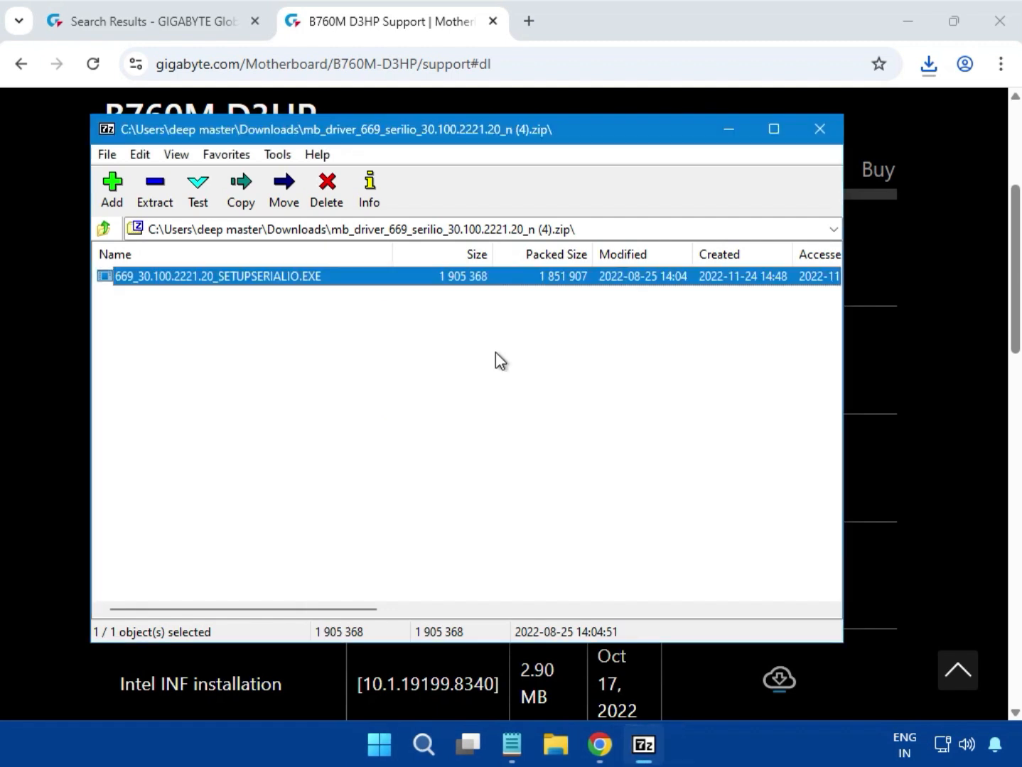
click(821, 128)
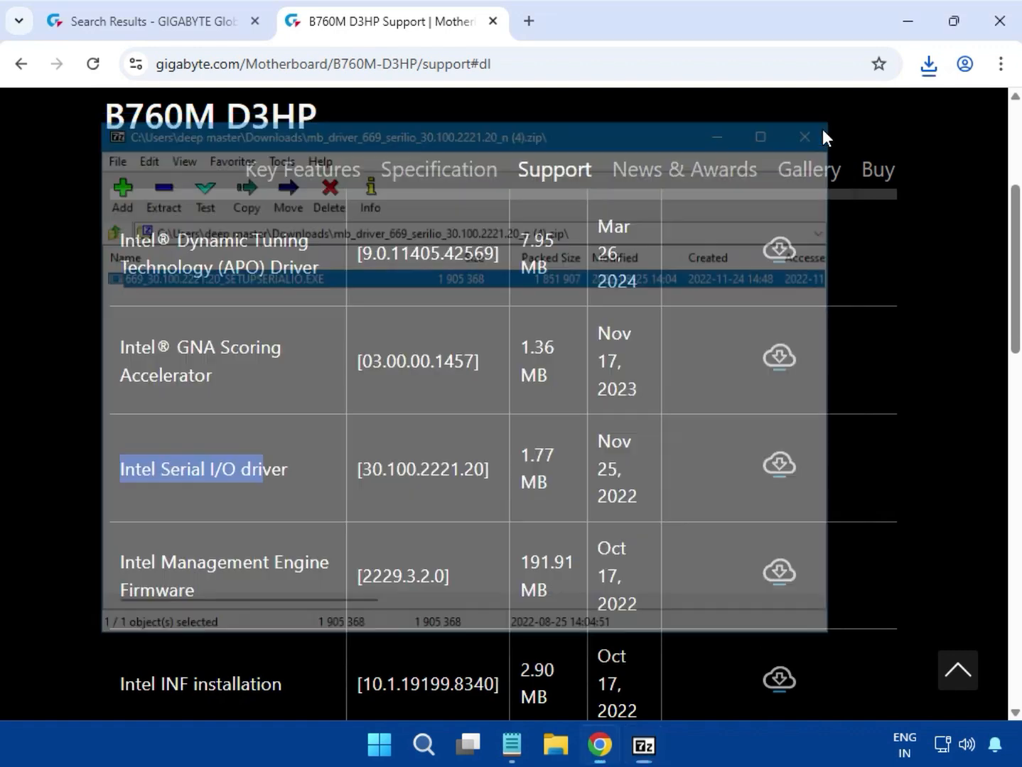
click(934, 359)
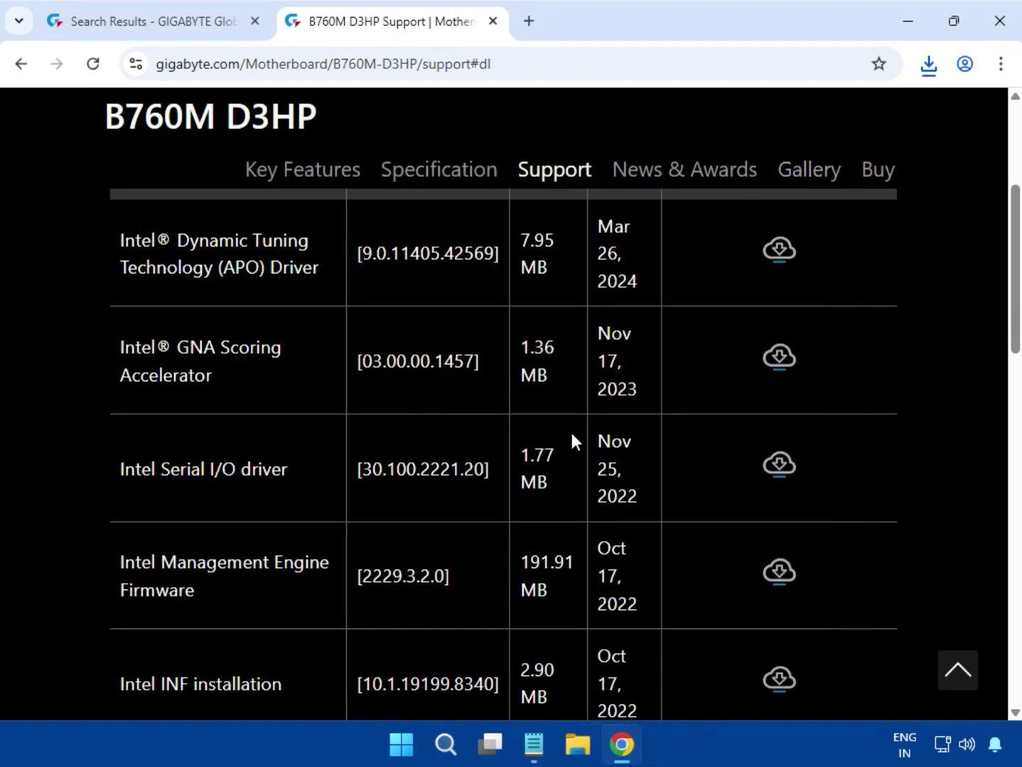
Download the Intel INF installation package, version 10.1.19199.8340, from the Chipset section and open its zip archive.
scroll(503, 455, down, 3)
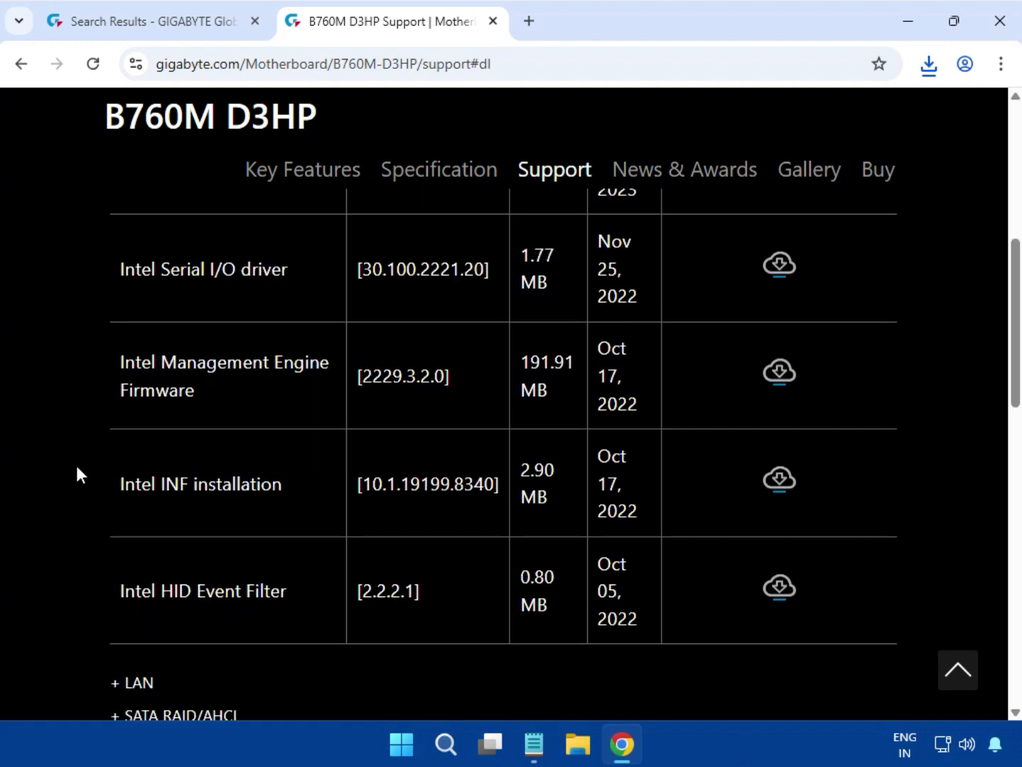
drag(106, 484, 364, 495)
click(192, 488)
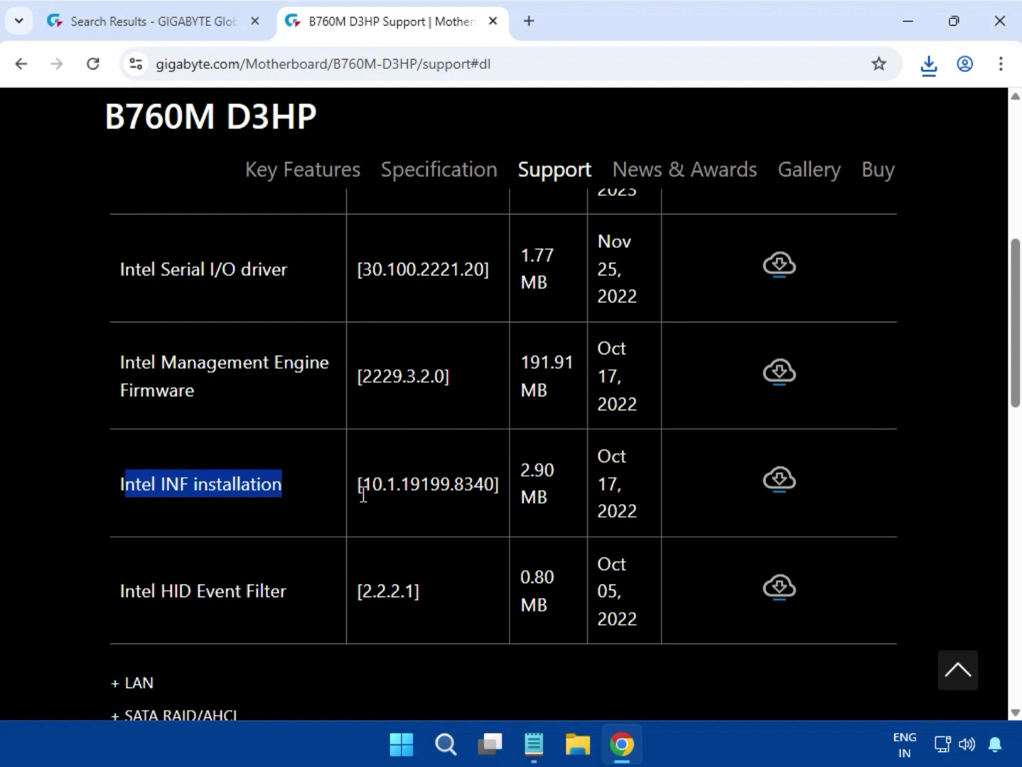
click(776, 483)
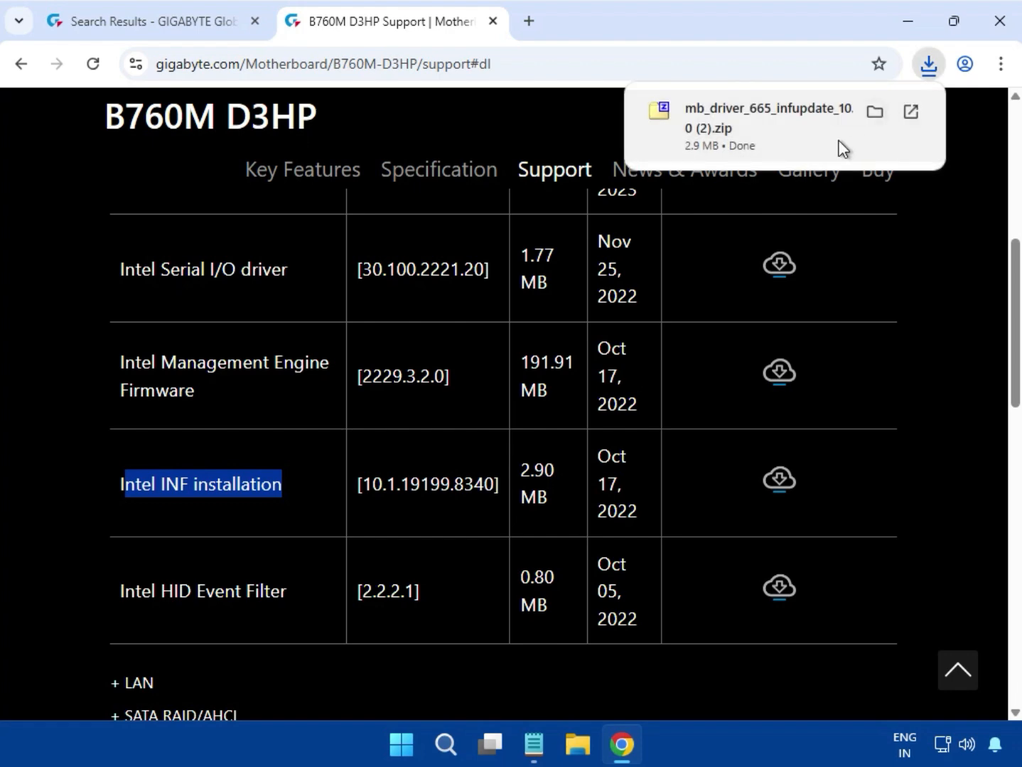
click(799, 162)
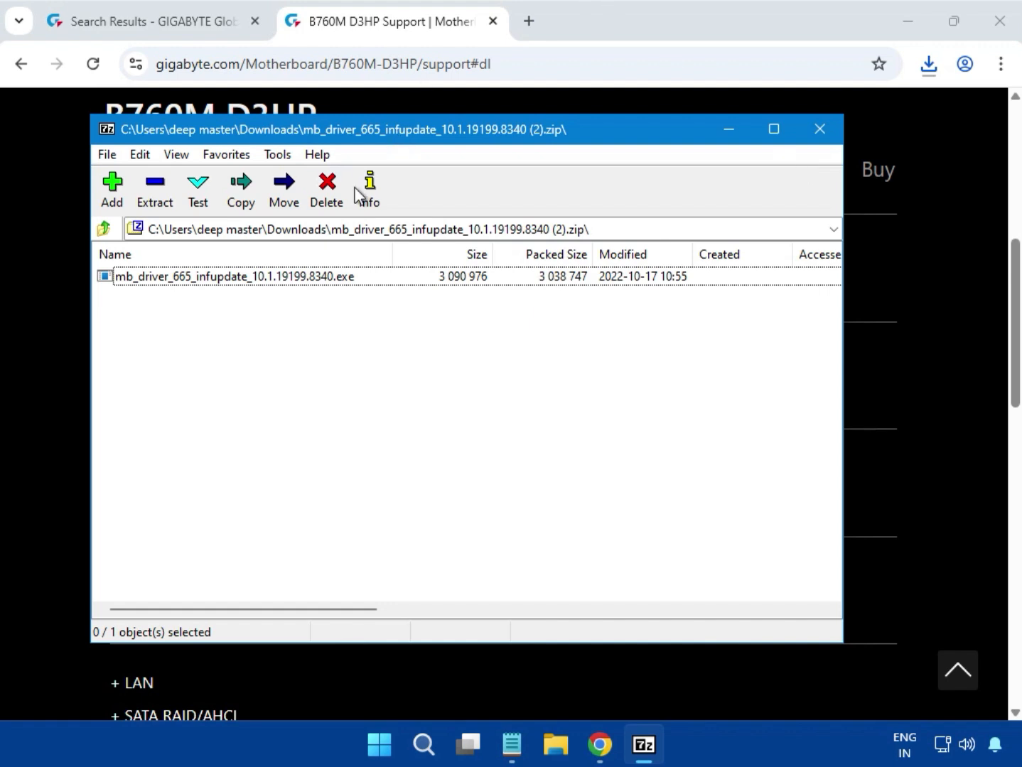
Run mb_driver_665_infupdate_10.1.19199.8340.exe from the opened zip, allow it to make changes, and close the archive.
click(307, 276)
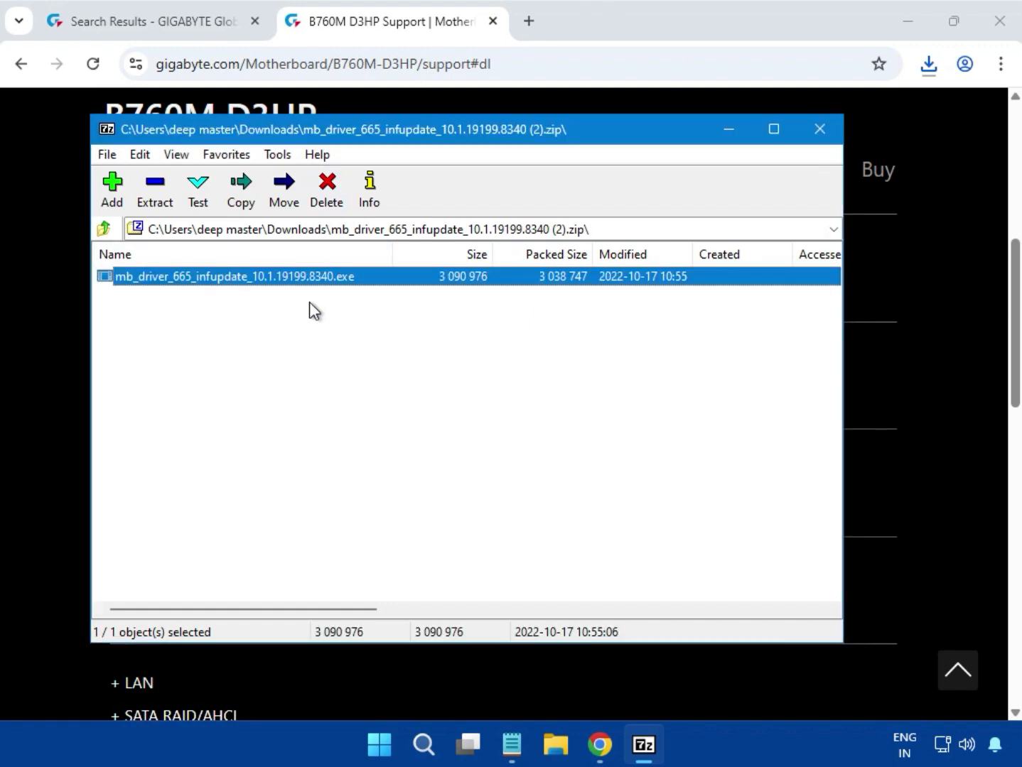
key(Return)
click(383, 553)
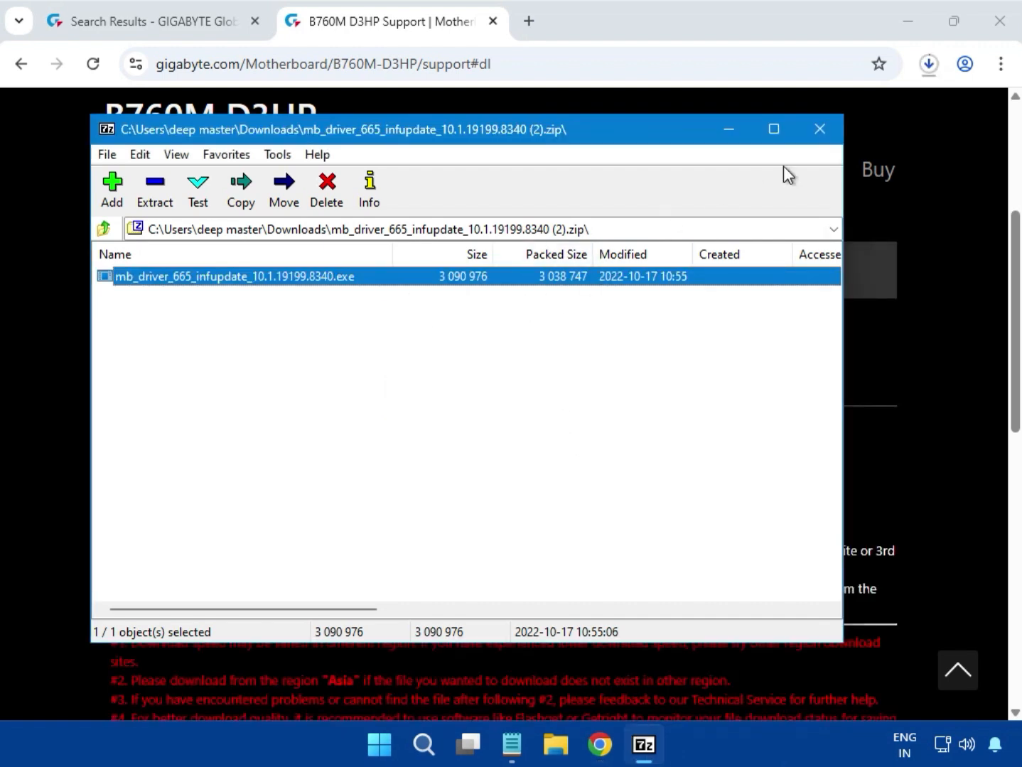
click(821, 130)
Expand the LAN driver section and download the Realtek LAN Driver, version 11.24.0318.2025.
scroll(964, 326, up, 3)
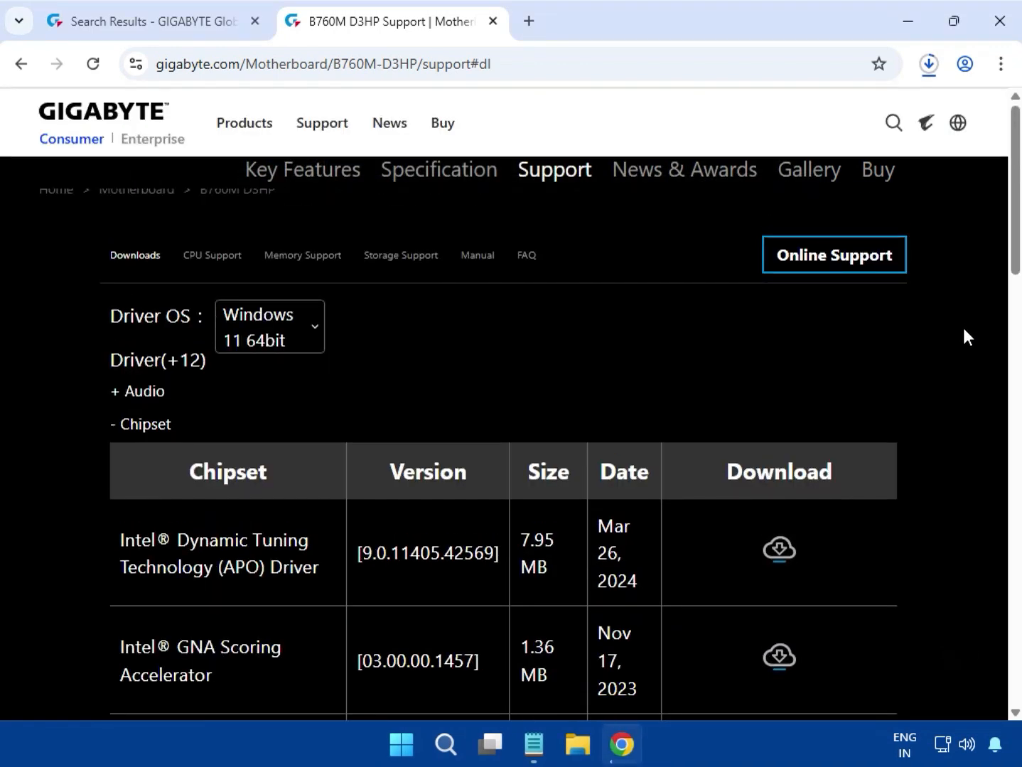
scroll(964, 333, down, 5)
scroll(960, 339, down, 4)
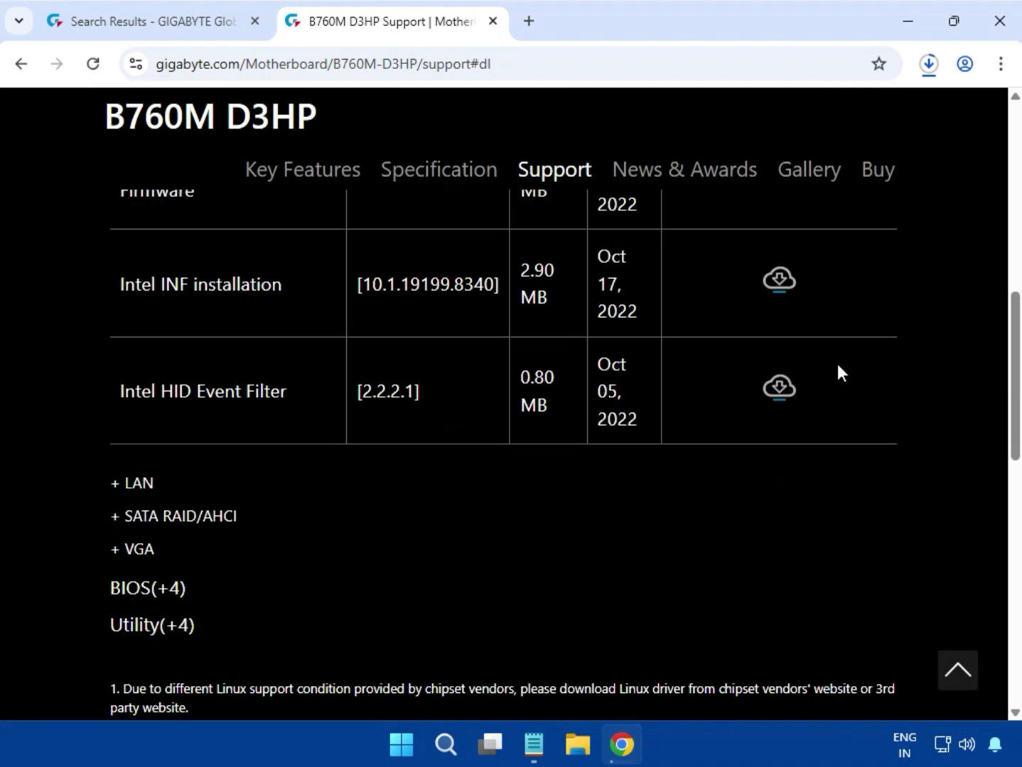
double_click(144, 485)
scroll(142, 489, down, 5)
scroll(171, 480, up, 7)
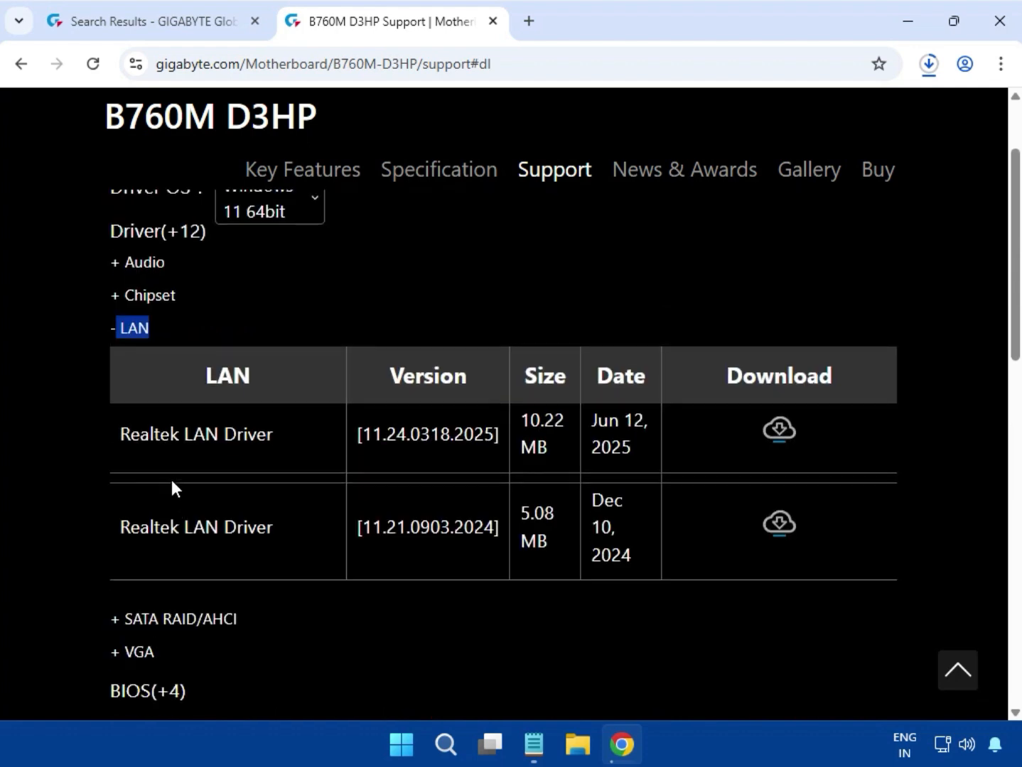
click(122, 465)
drag(122, 465, 285, 468)
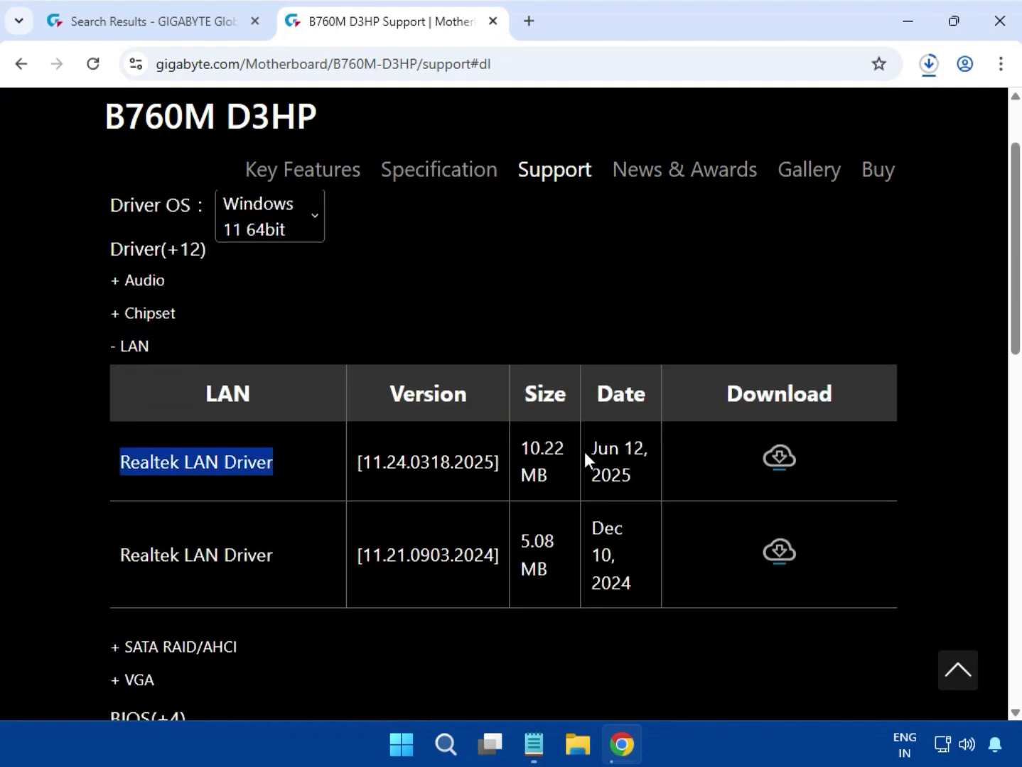
click(776, 456)
Run mb_driver_654_w11_11.24.0318.2025.exe from the downloaded zip, allow it to make changes, and close the archive after installation.
click(922, 74)
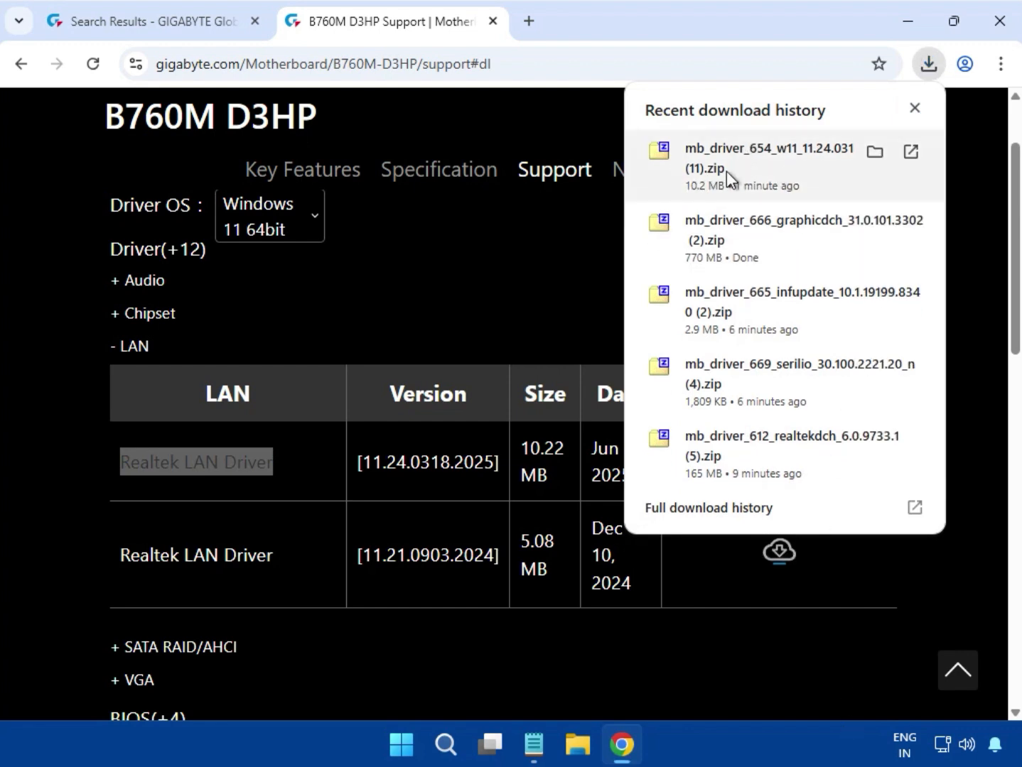
click(732, 168)
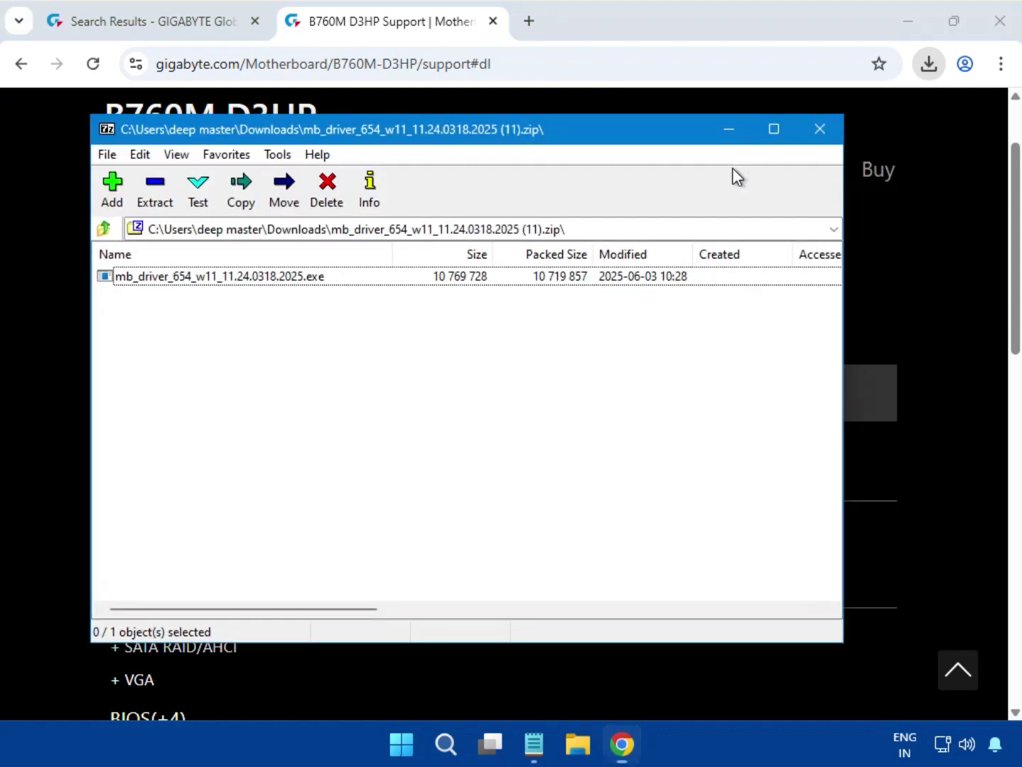
click(215, 281)
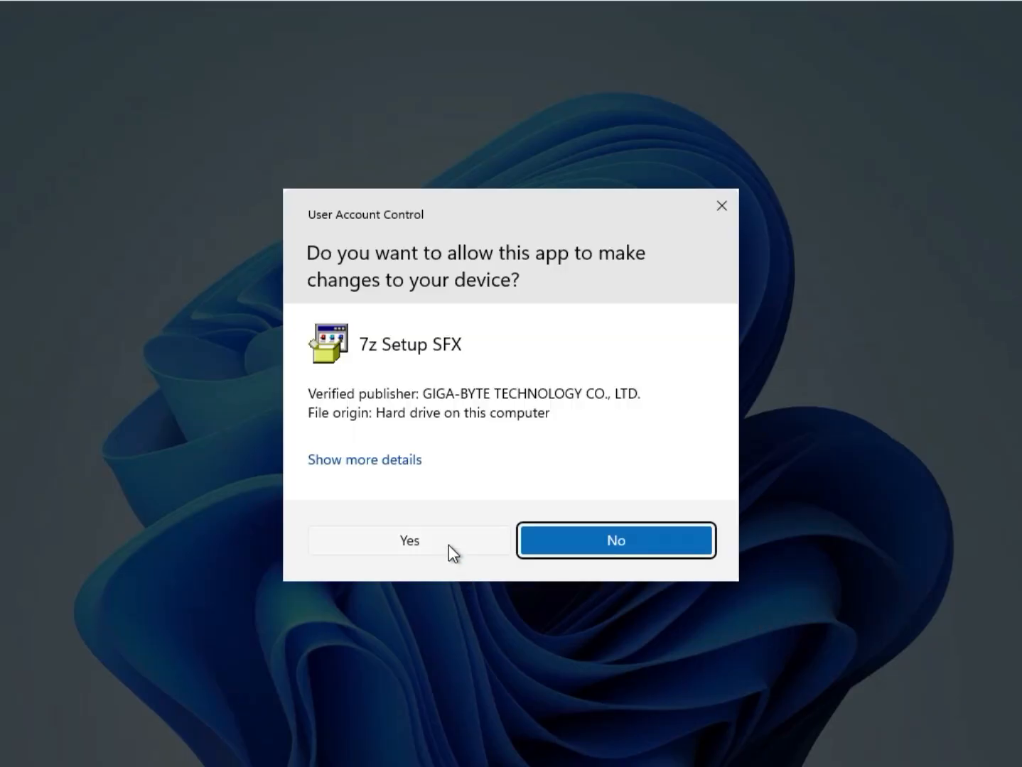
click(448, 547)
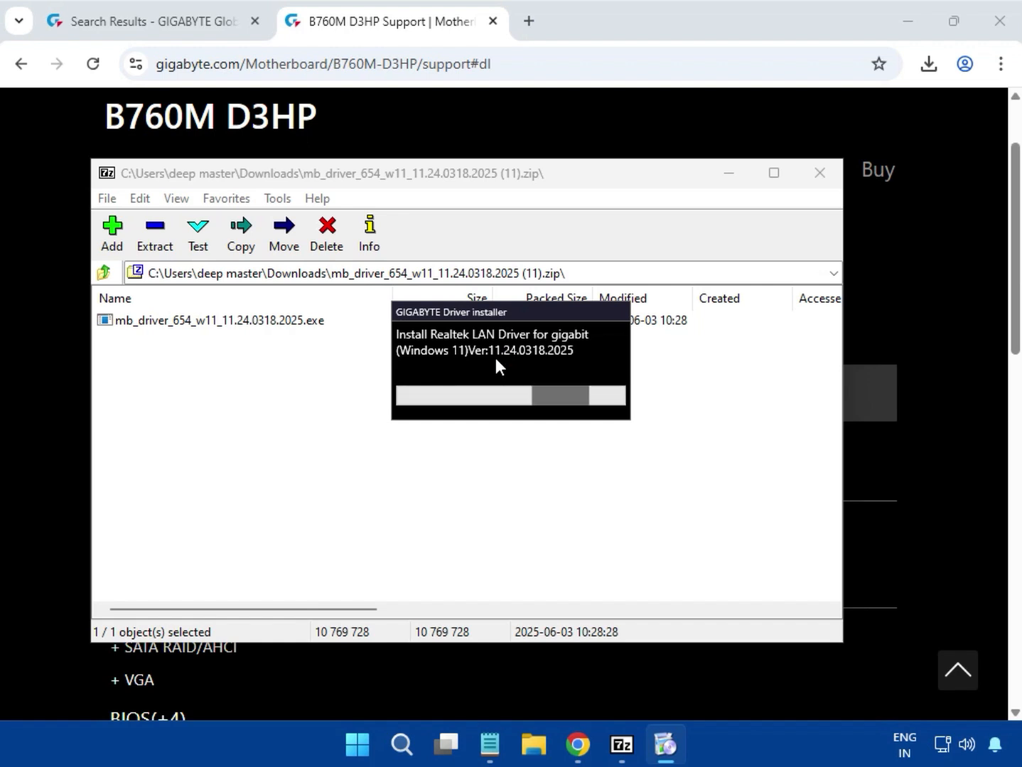
drag(510, 316, 496, 388)
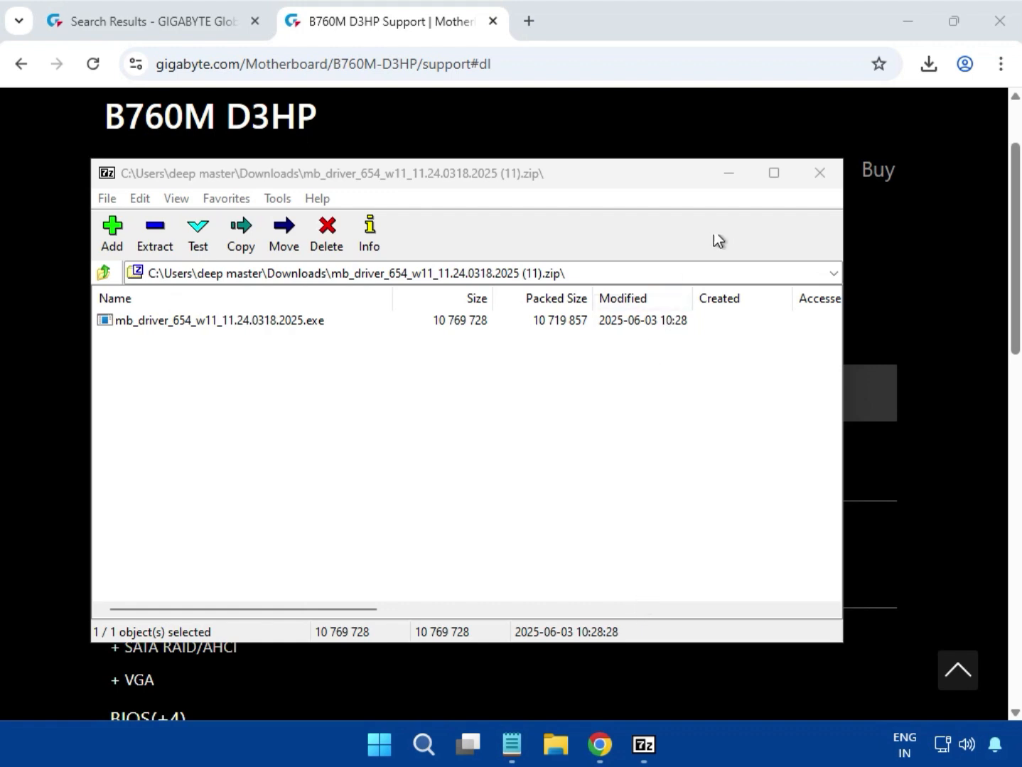
click(820, 187)
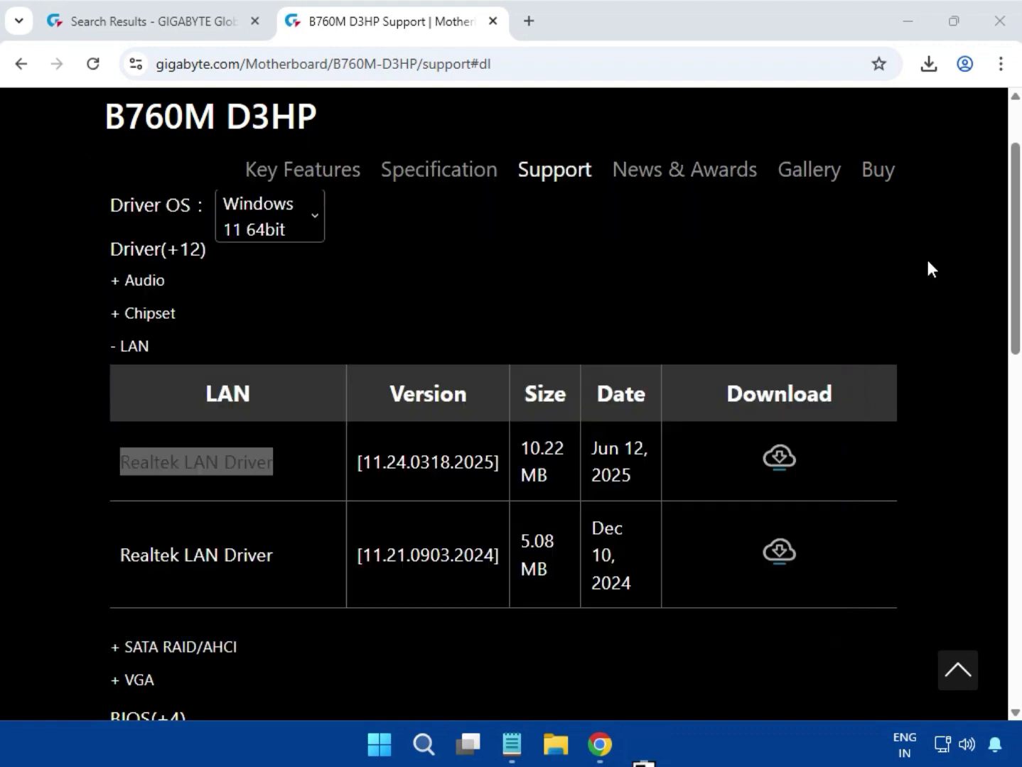
Expand the VGA driver section and start downloading the Intel Graphic Driver, version 31.0.101.3302.
scroll(930, 360, up, 3)
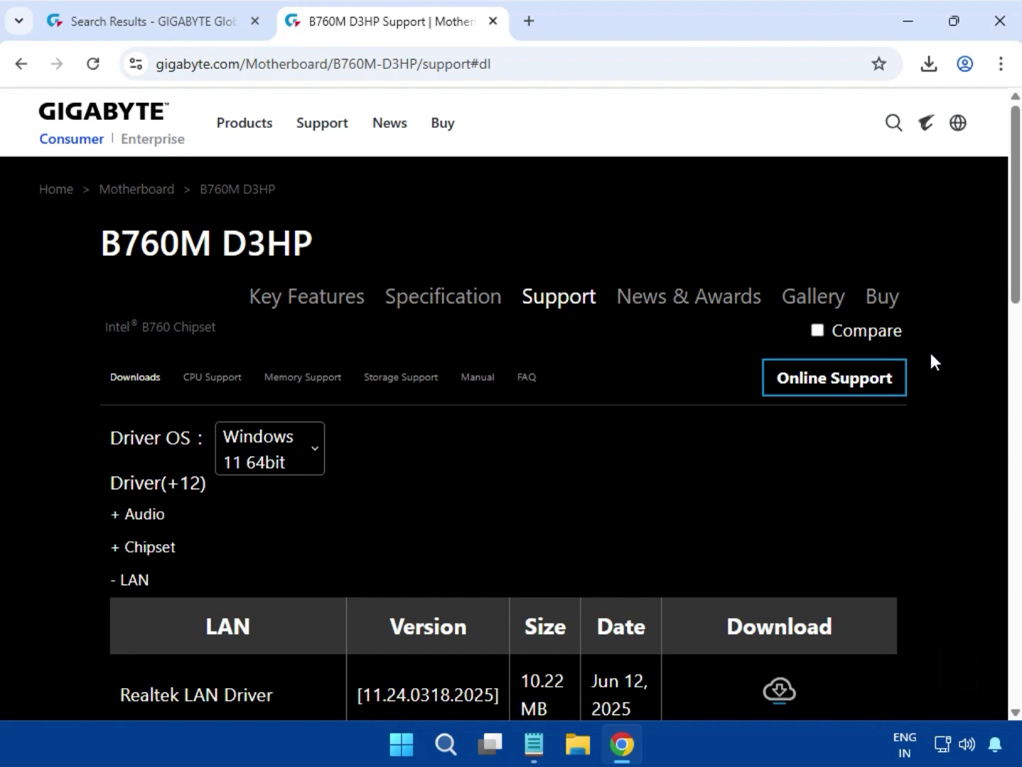
scroll(930, 360, down, 5)
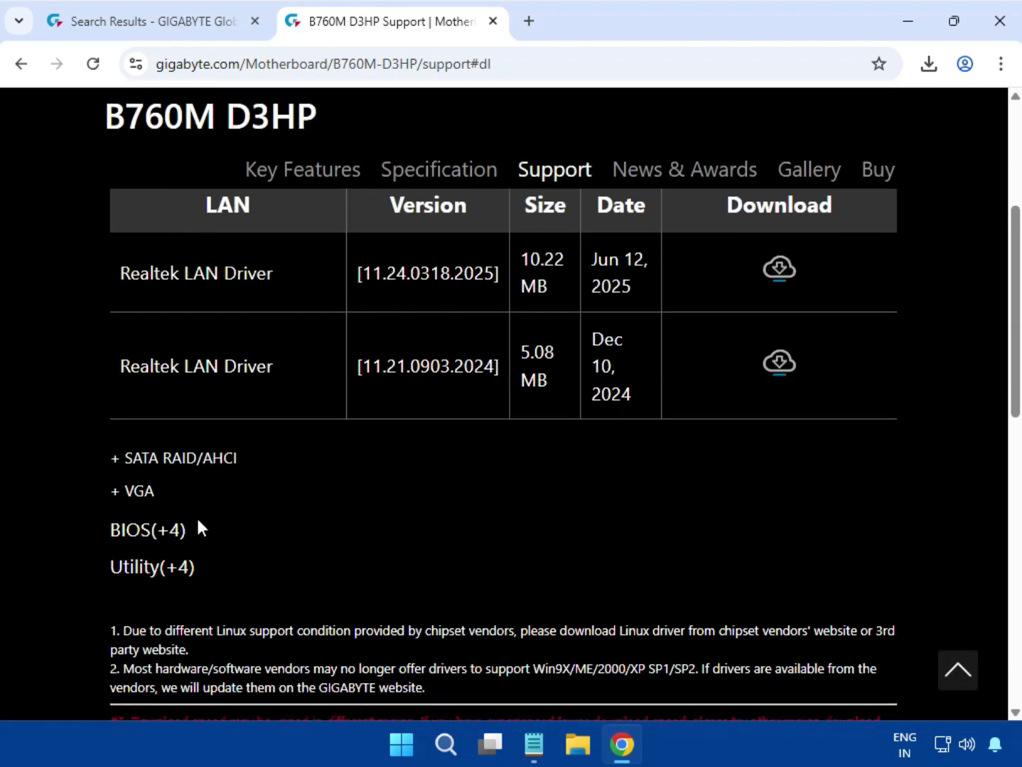
drag(154, 496, 131, 495)
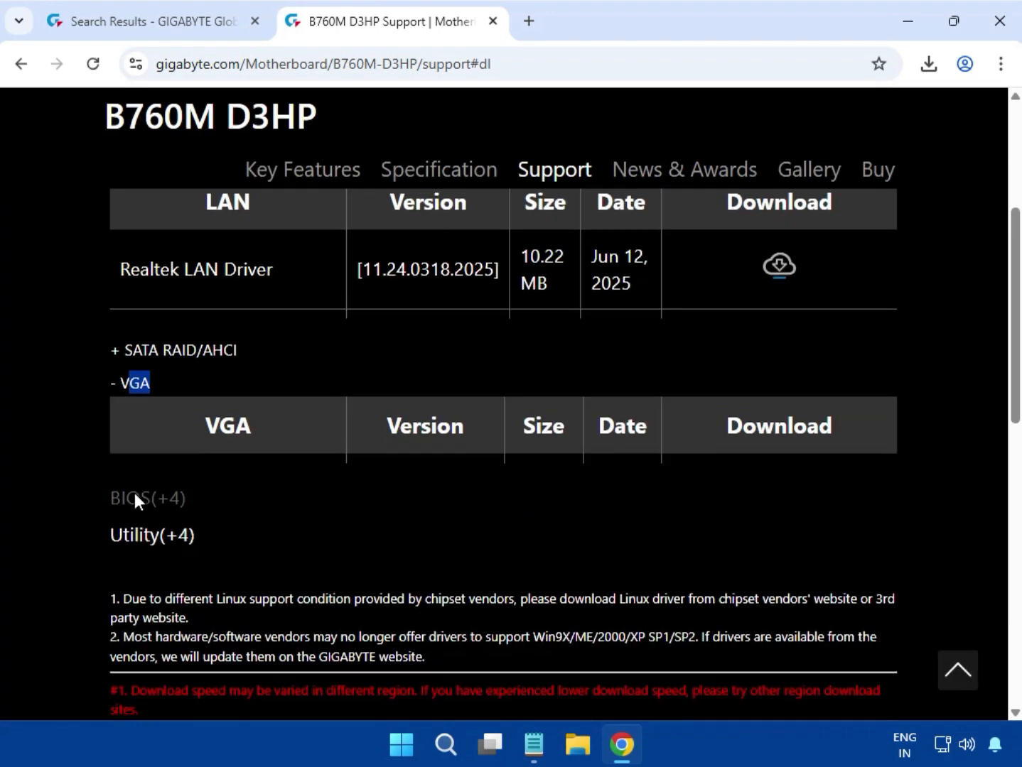
drag(118, 355, 292, 354)
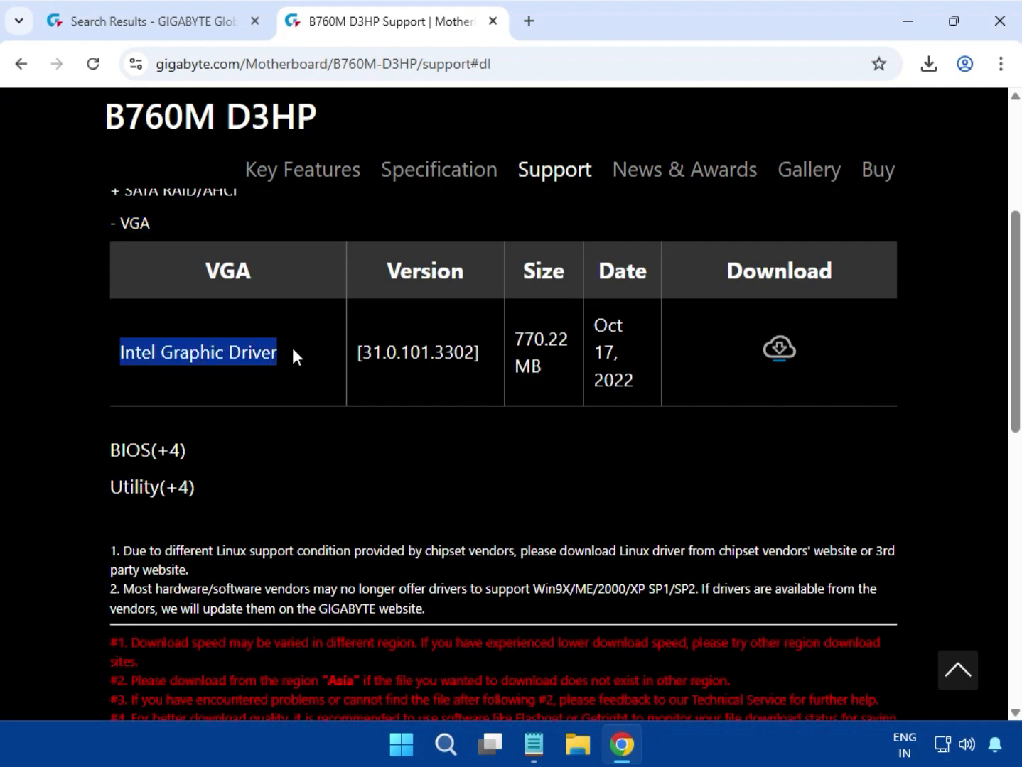
click(777, 355)
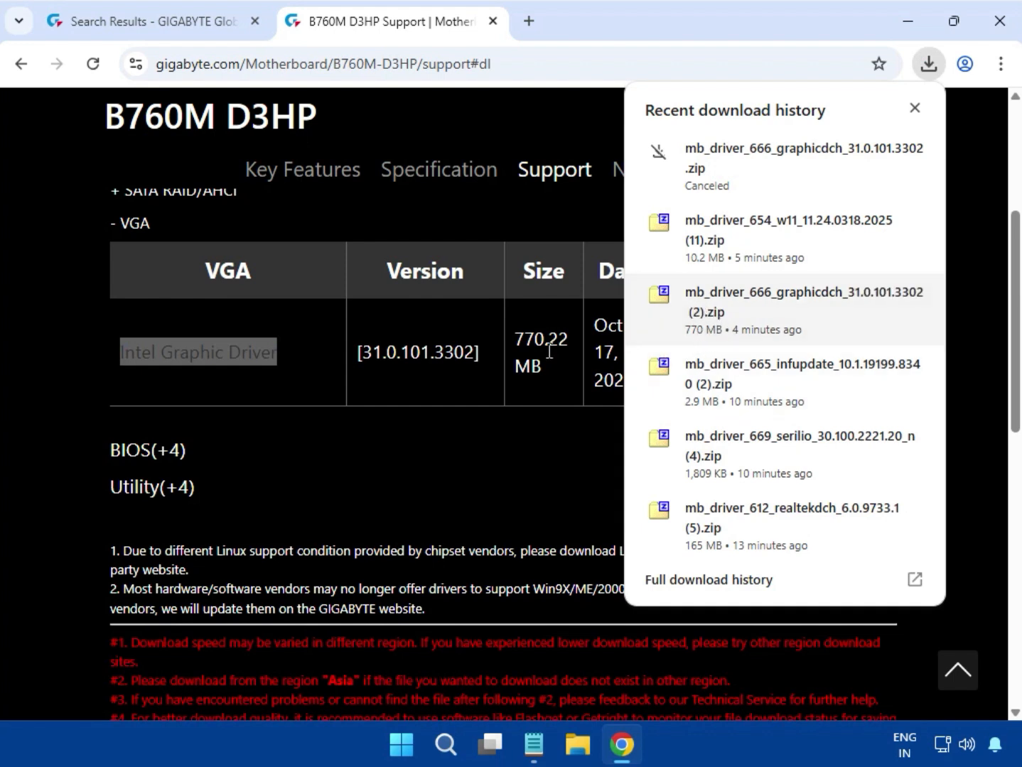
Open the downloaded mb_driver_666_graphicdch_31.0.101.3302 (2).zip, run its graphics driver installer, and allow it to make changes.
click(707, 313)
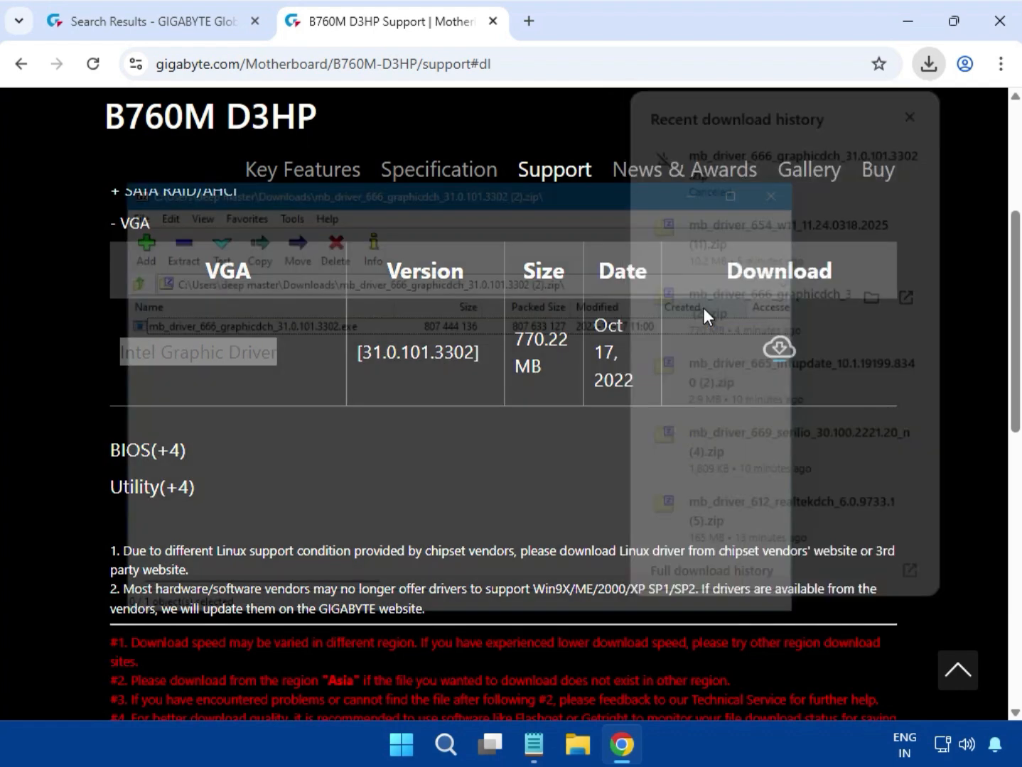
double_click(326, 322)
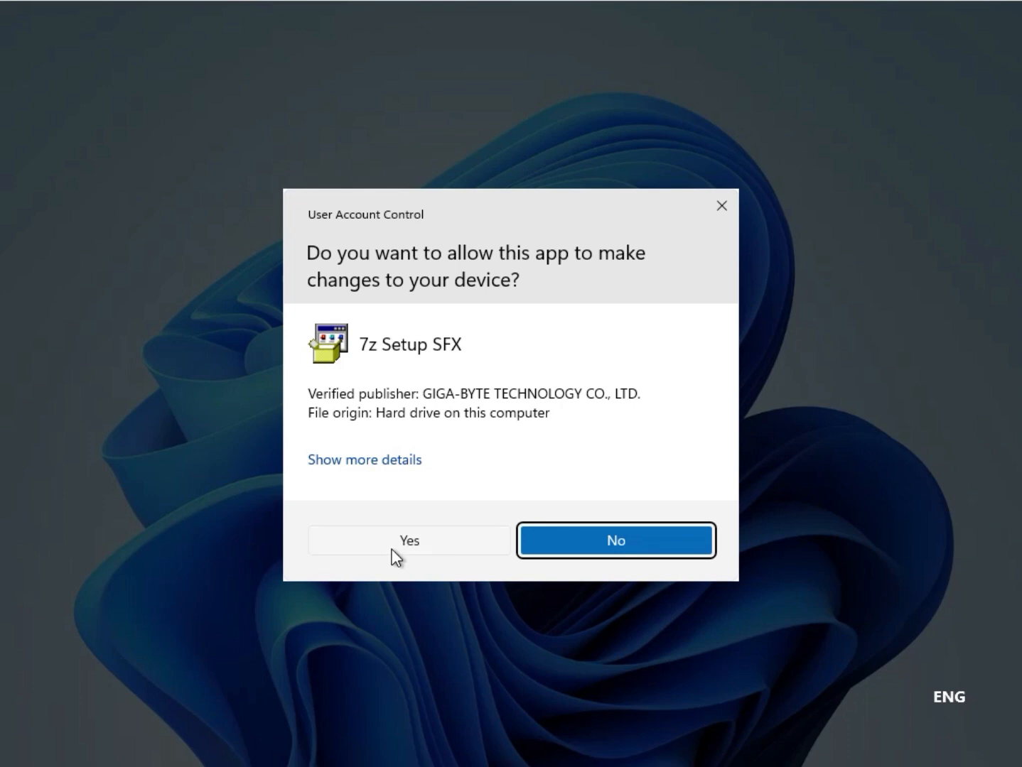
click(396, 543)
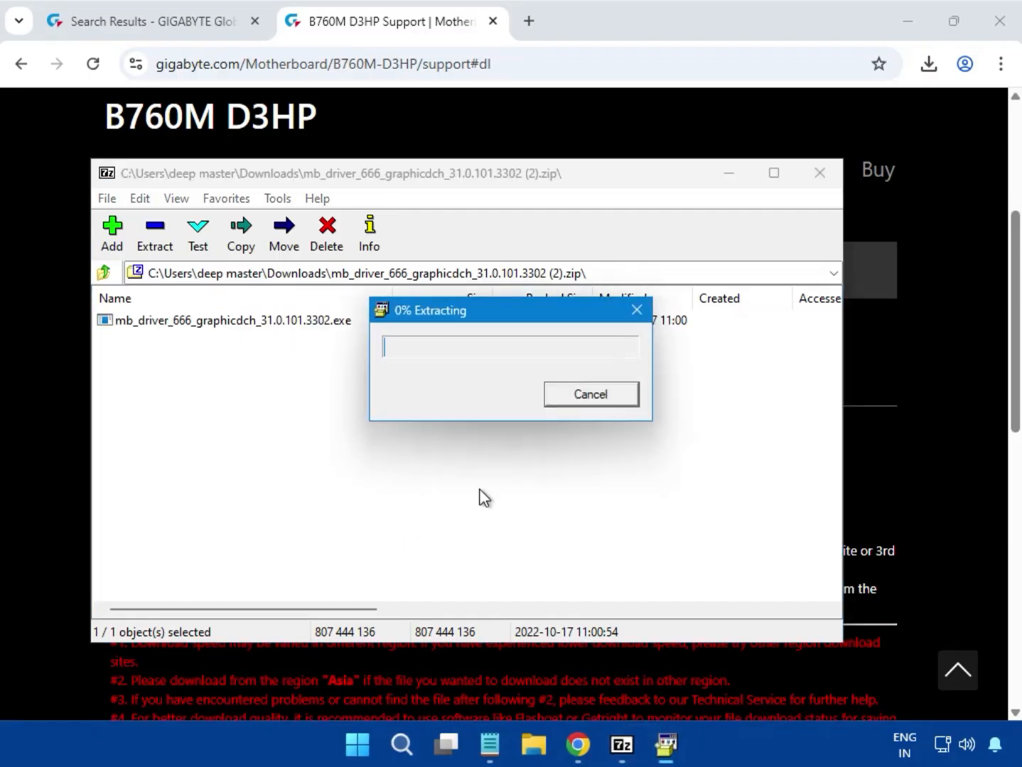